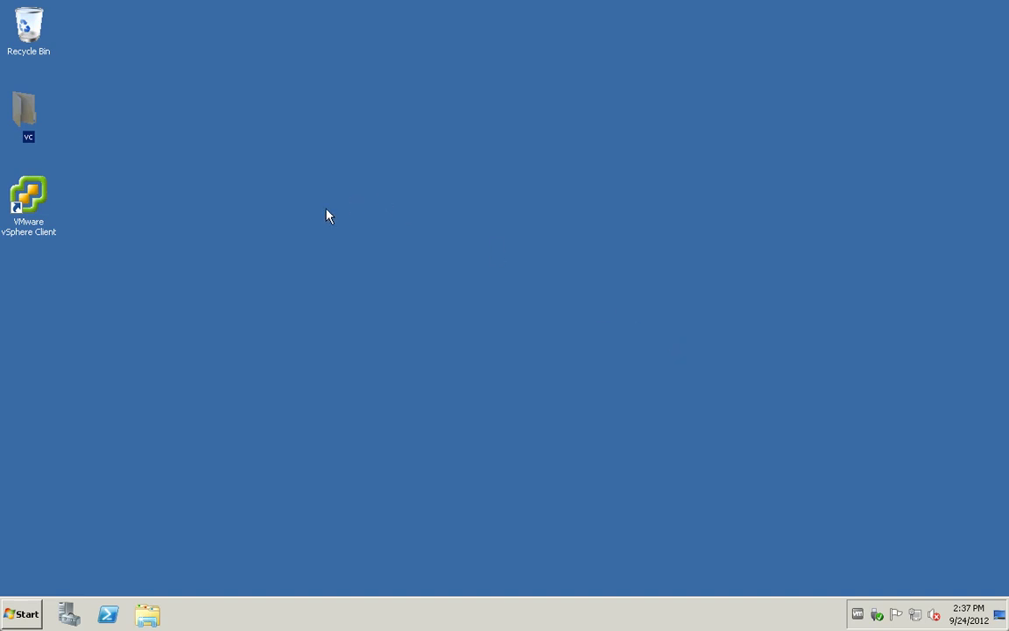
# Step: Finish naming the vc folder, then connect SQL Server Management Studio to localhost as sa
pyautogui.click(38, 149)
pyautogui.click(20, 612)
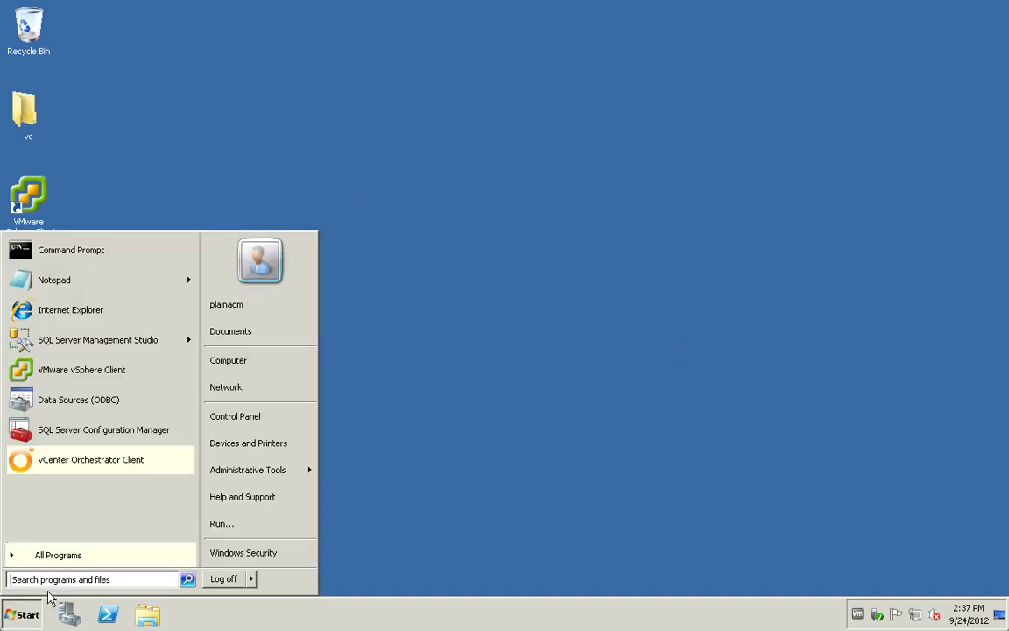
pyautogui.click(75, 343)
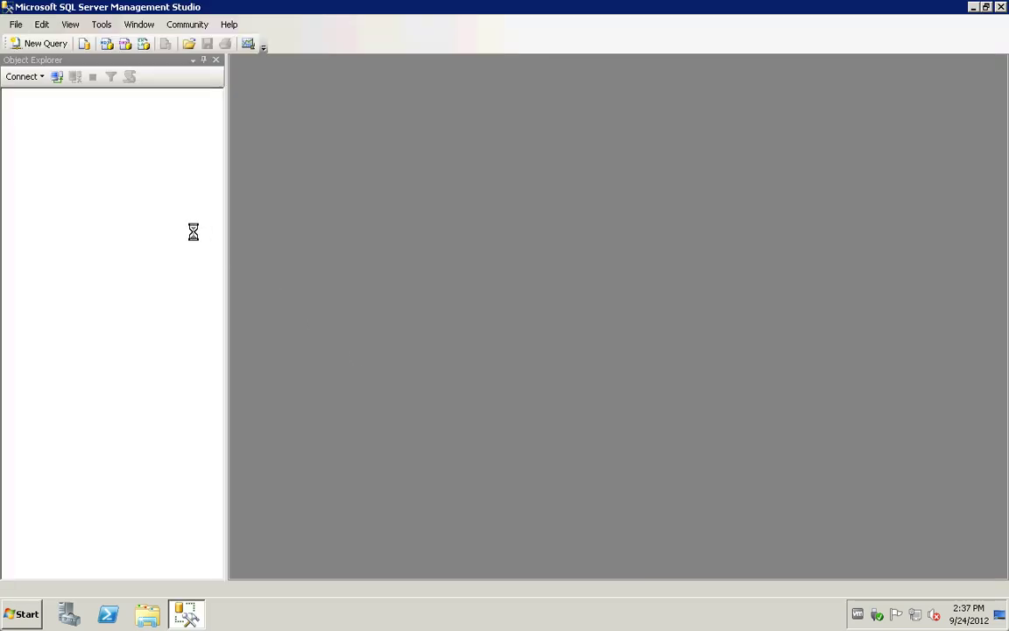
pyautogui.click(534, 273)
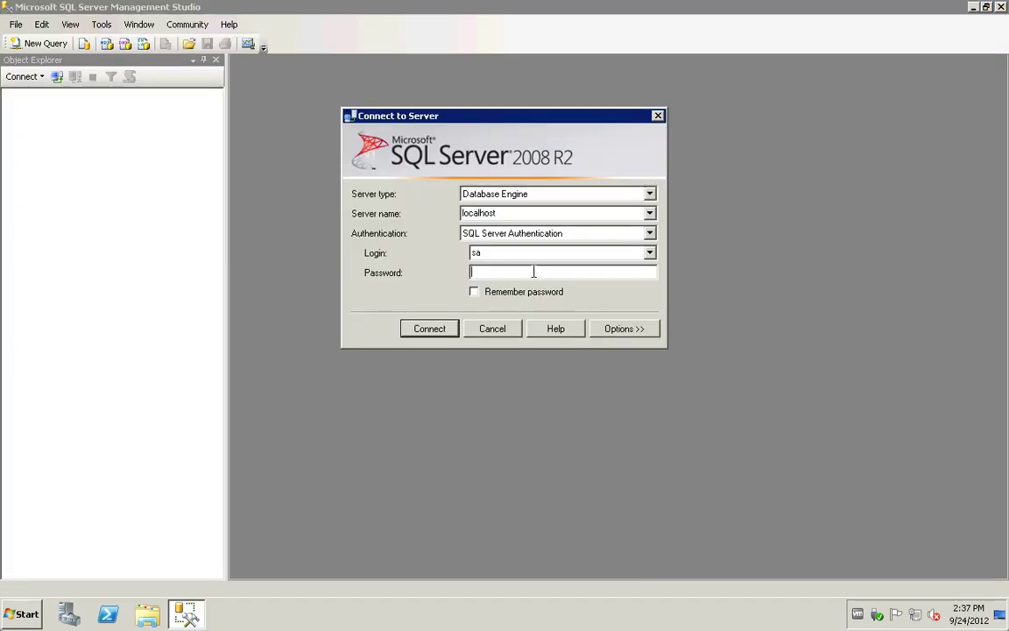
pyautogui.write('********')
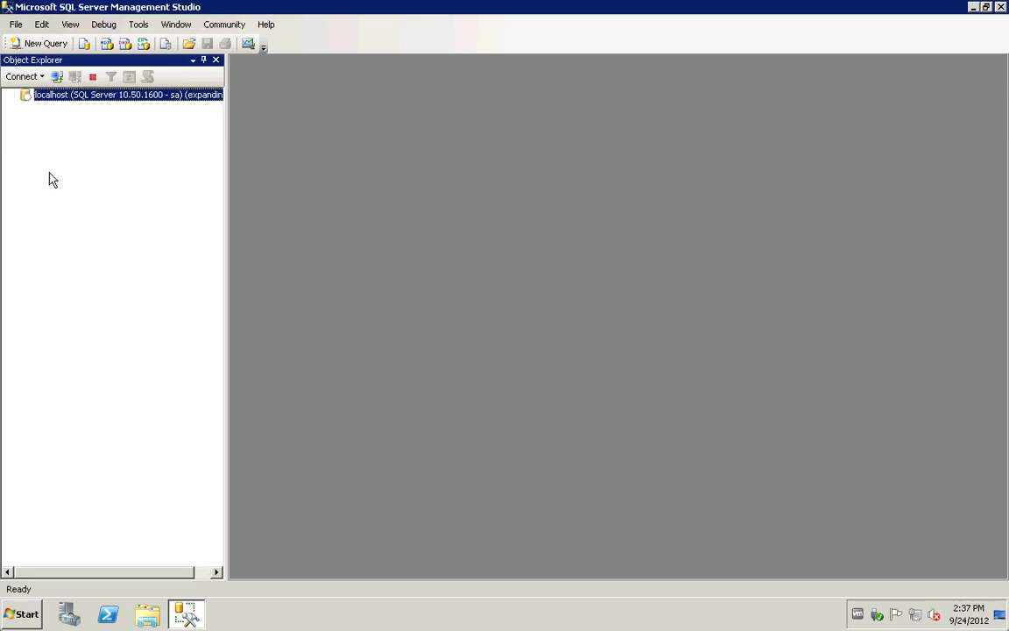
# Step: Expand the server's Databases and Security > Logins to list them
pyautogui.click(26, 107)
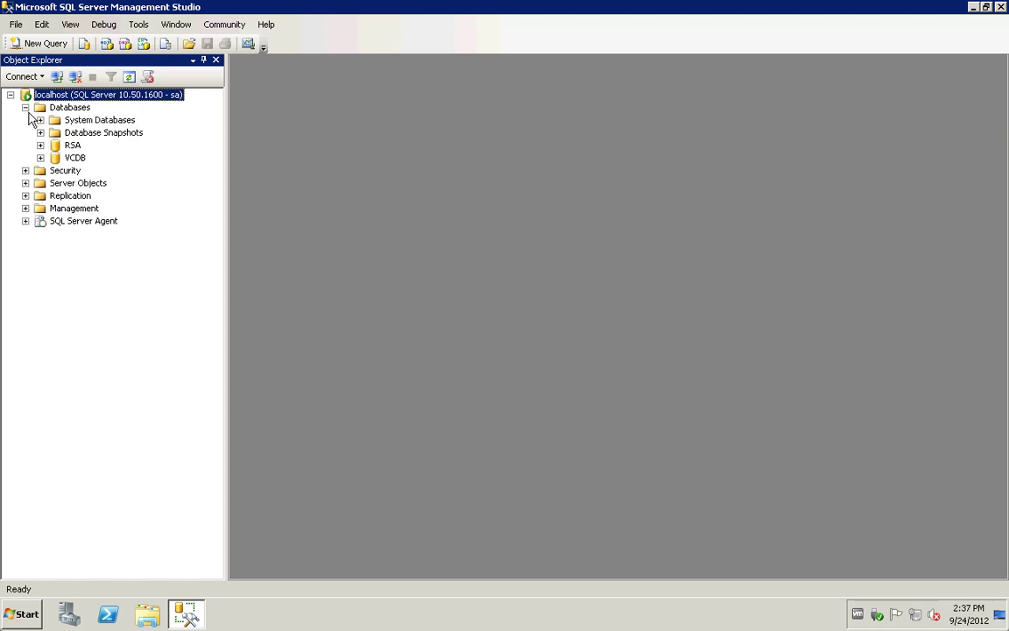
pyautogui.click(25, 170)
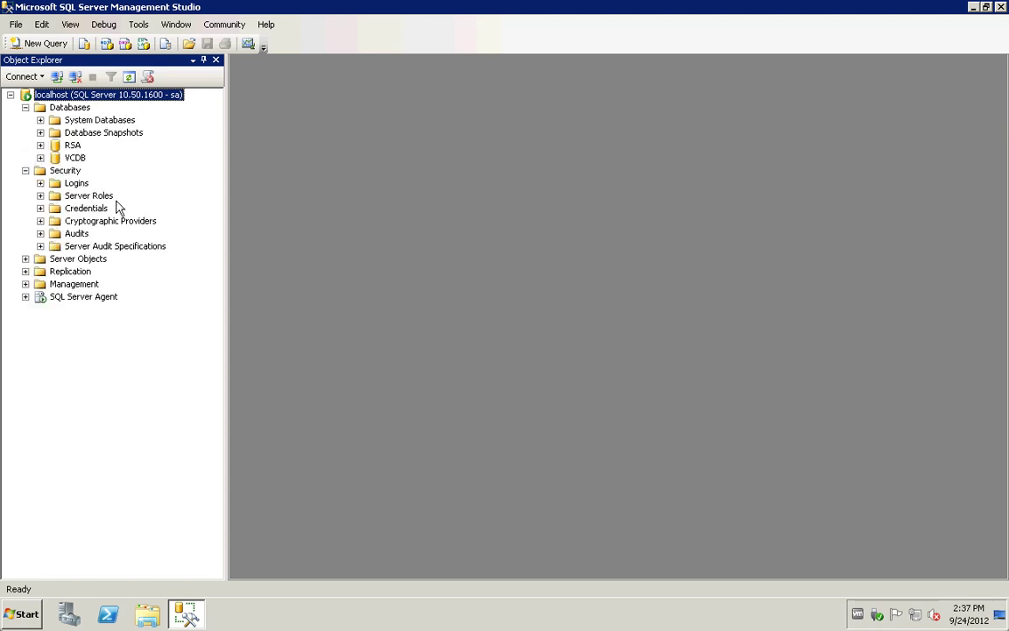
pyautogui.click(40, 183)
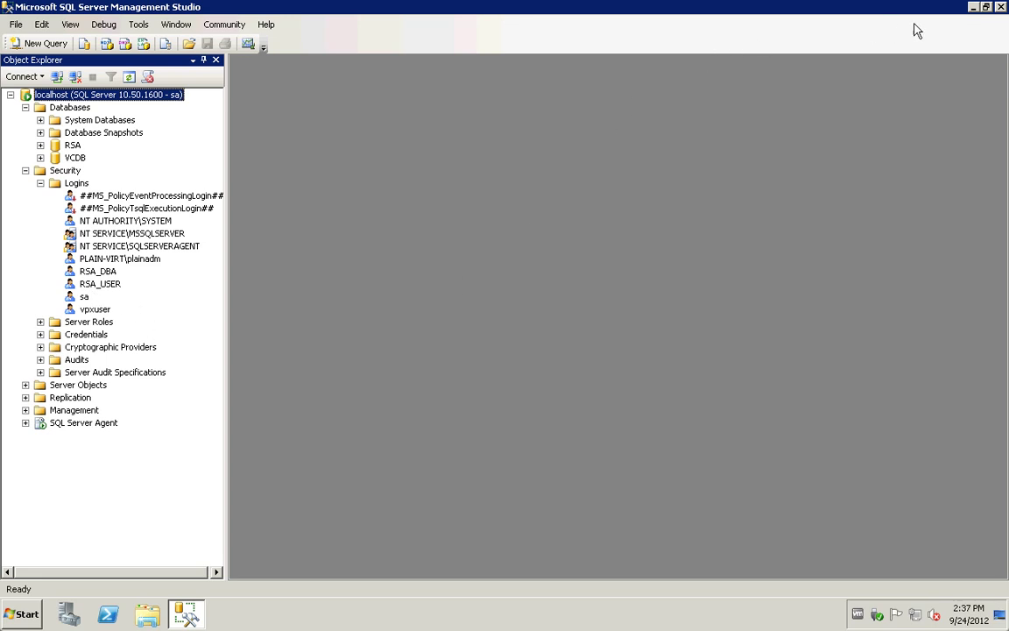
# Step: Open the desktop's vc folder and launch vumdb.sql in Management Studio
pyautogui.click(974, 9)
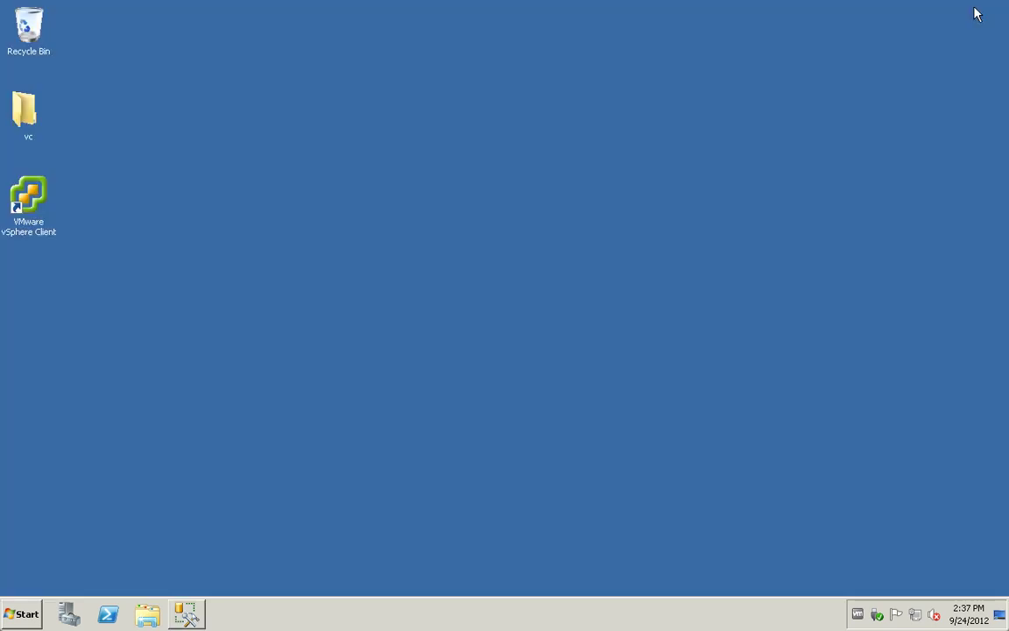
pyautogui.click(26, 119)
pyautogui.doubleClick(26, 119)
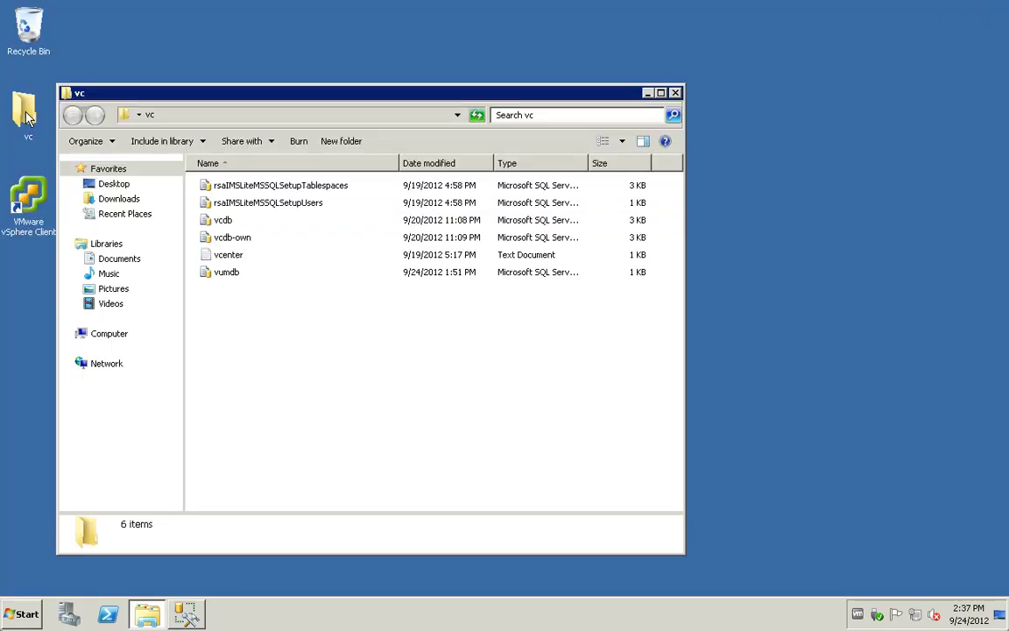
pyautogui.click(223, 274)
pyautogui.click(223, 274)
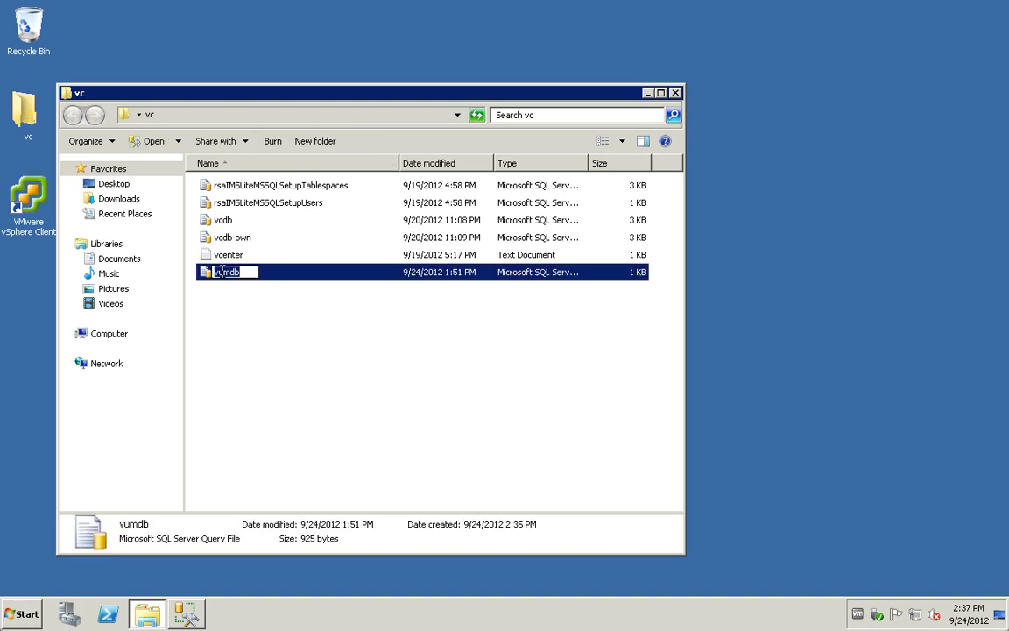
pyautogui.doubleClick(204, 275)
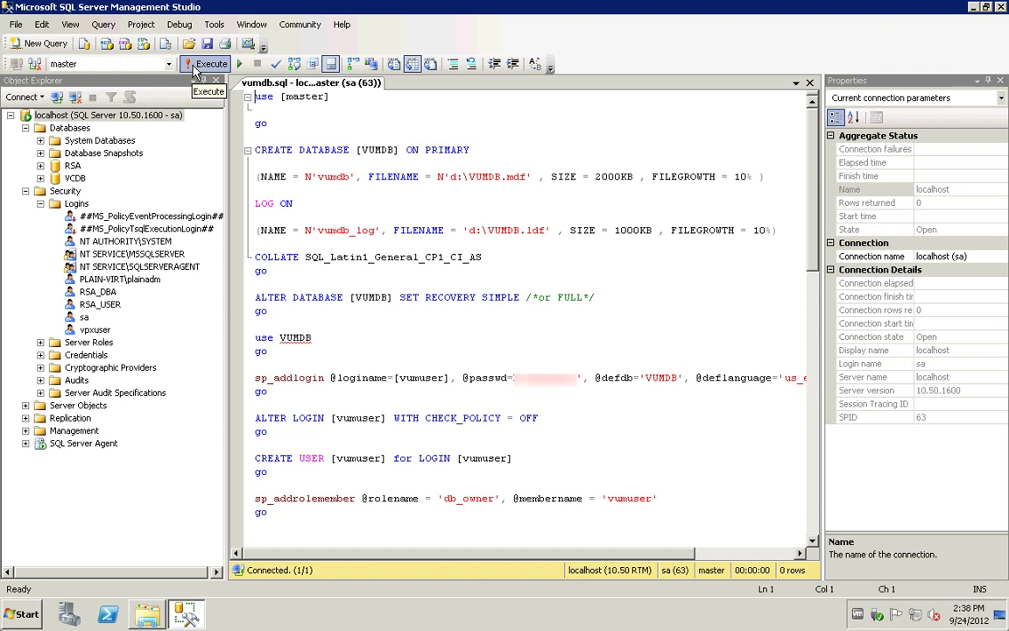
# Step: Execute the vumdb script, refresh localhost, and expand Databases and Security > Logins
pyautogui.click(194, 69)
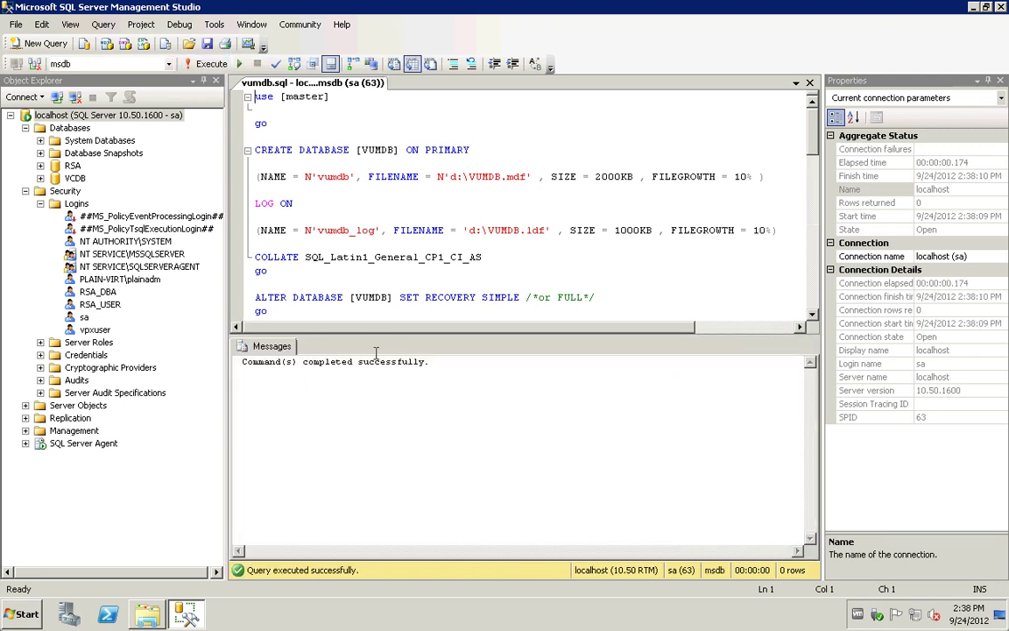
pyautogui.rightClick(76, 120)
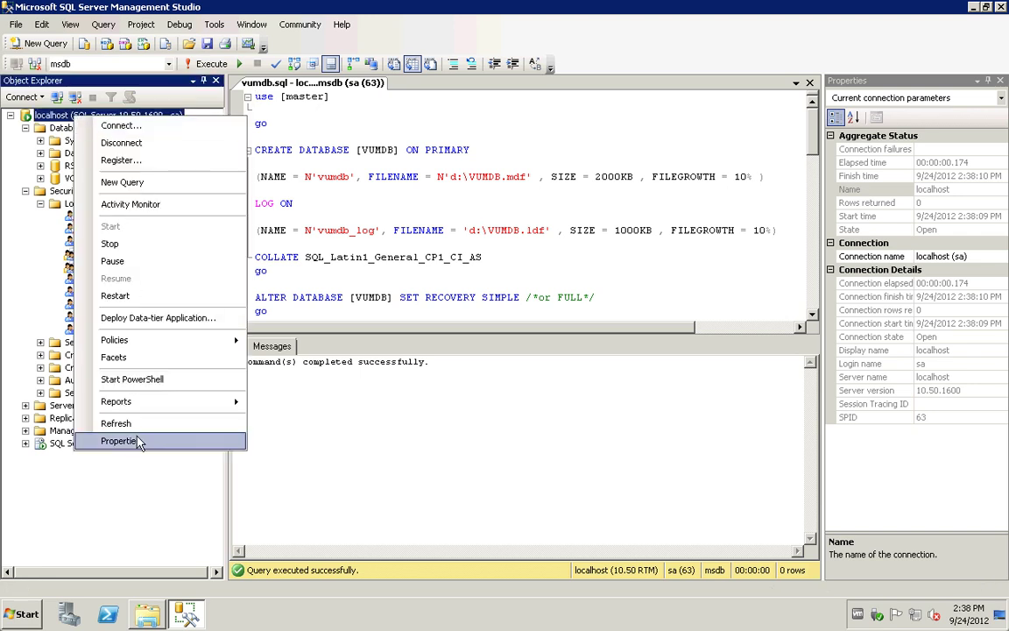
pyautogui.click(132, 424)
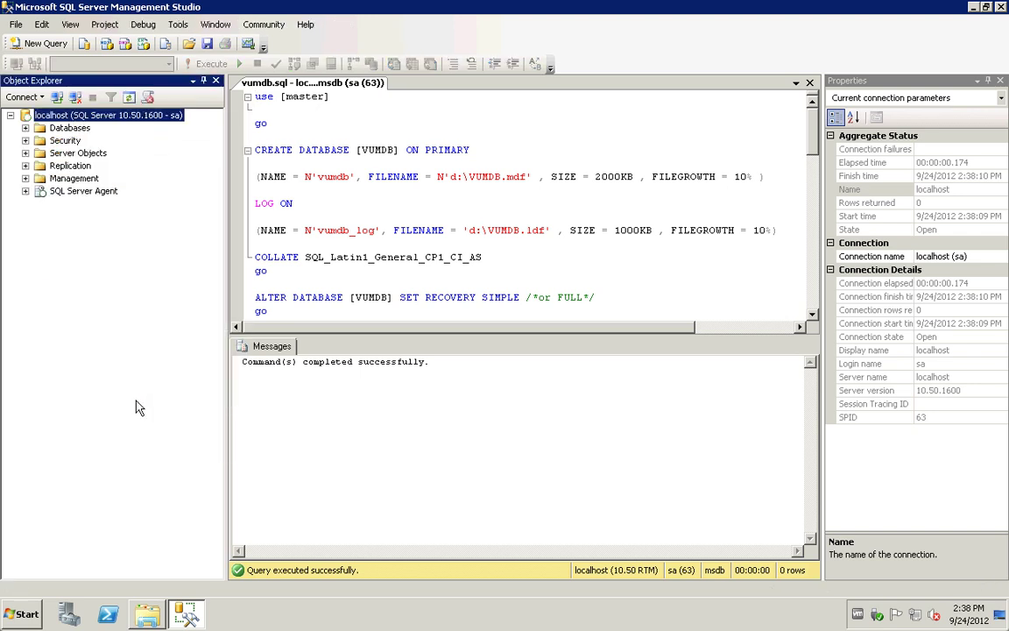
pyautogui.click(26, 128)
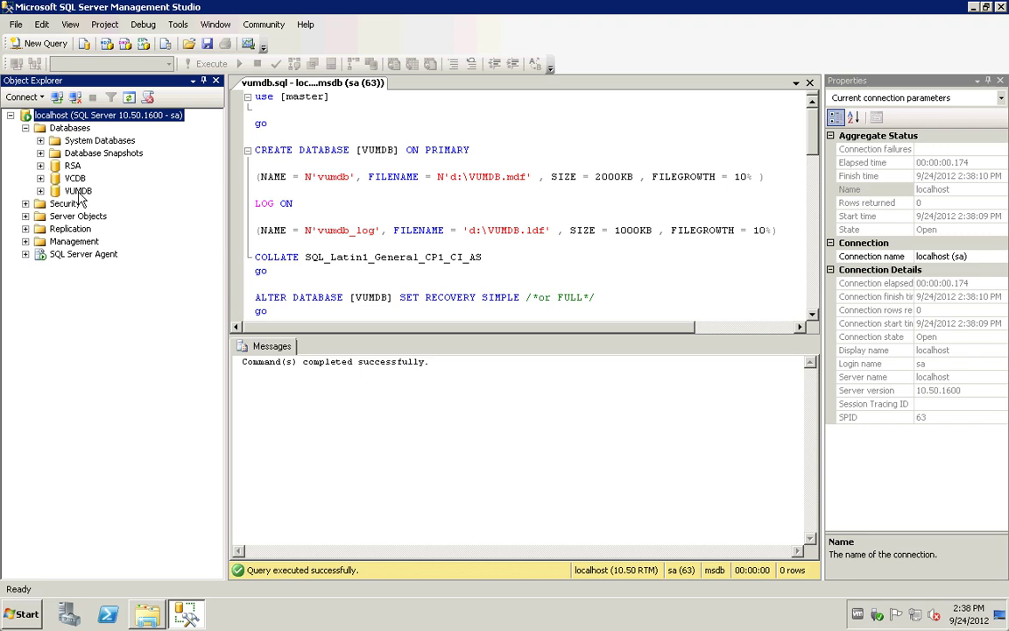
pyautogui.click(26, 203)
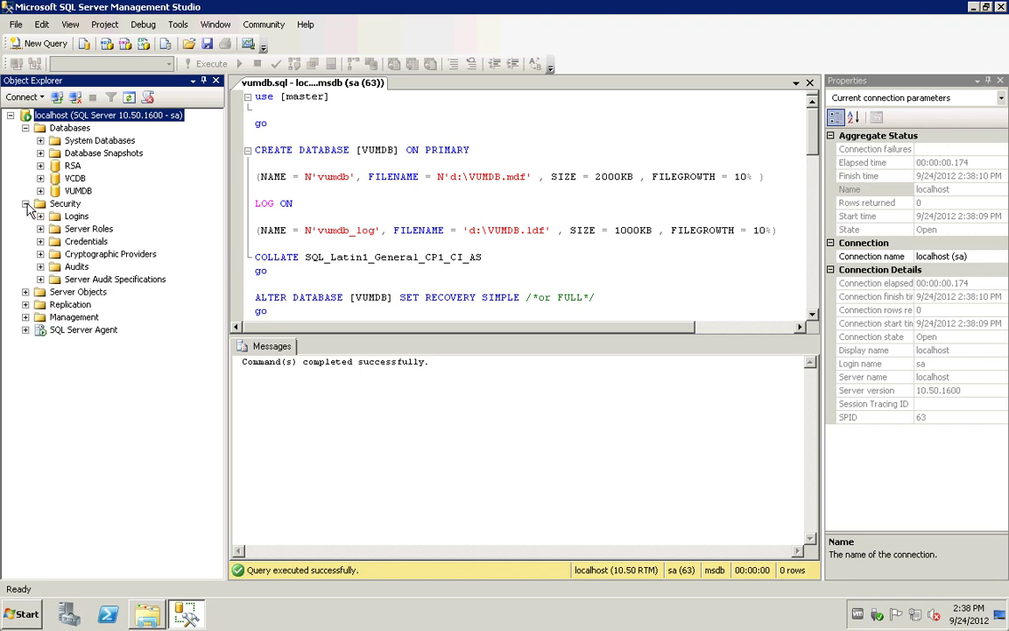
pyautogui.click(41, 217)
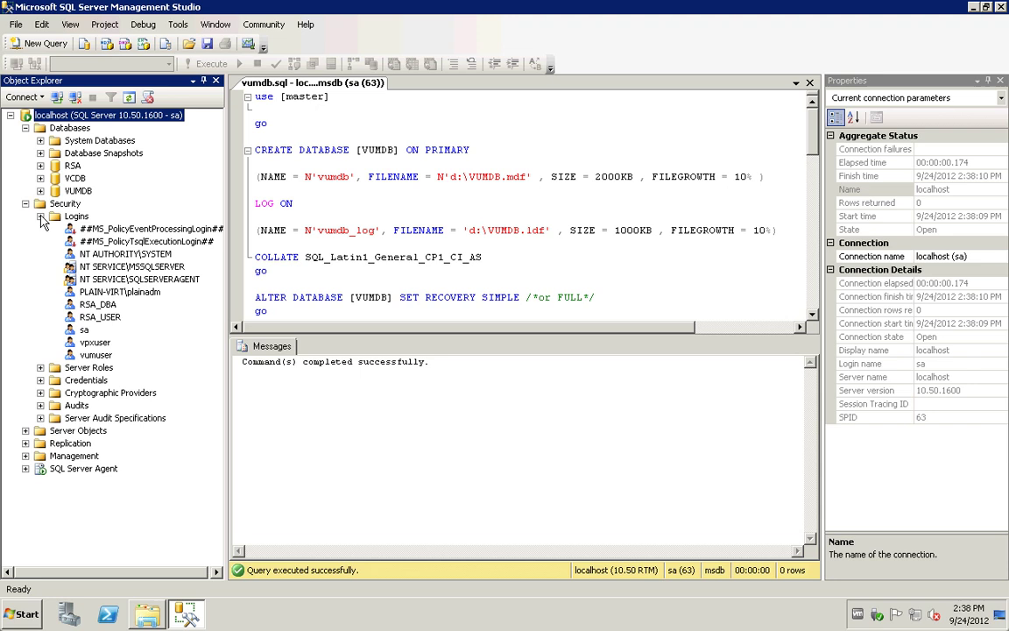
# Step: Select the new vumuser login, review the script, and close Management Studio
pyautogui.click(100, 356)
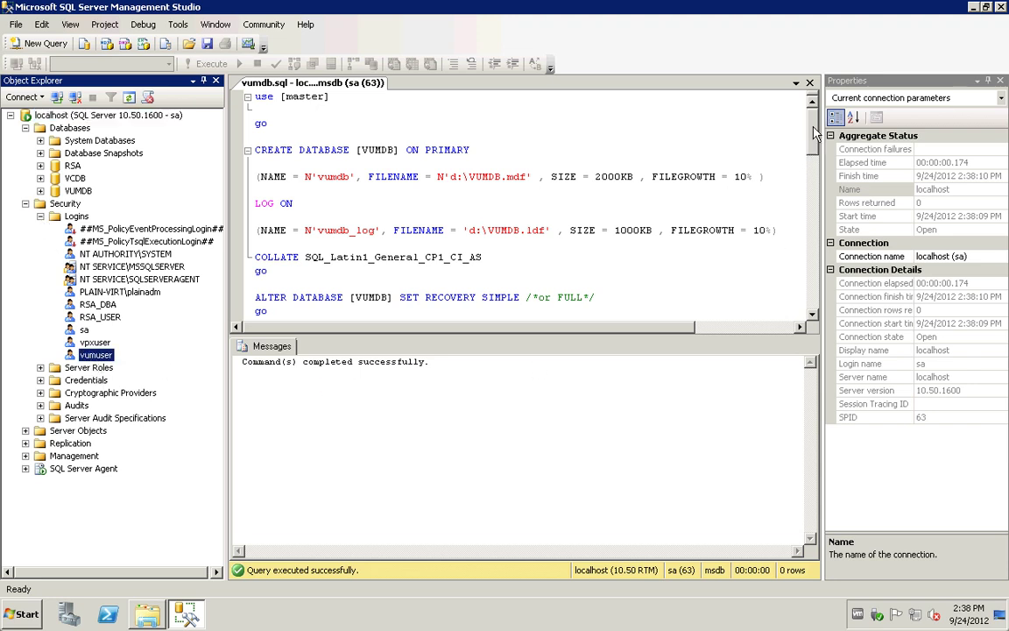
pyautogui.click(815, 308)
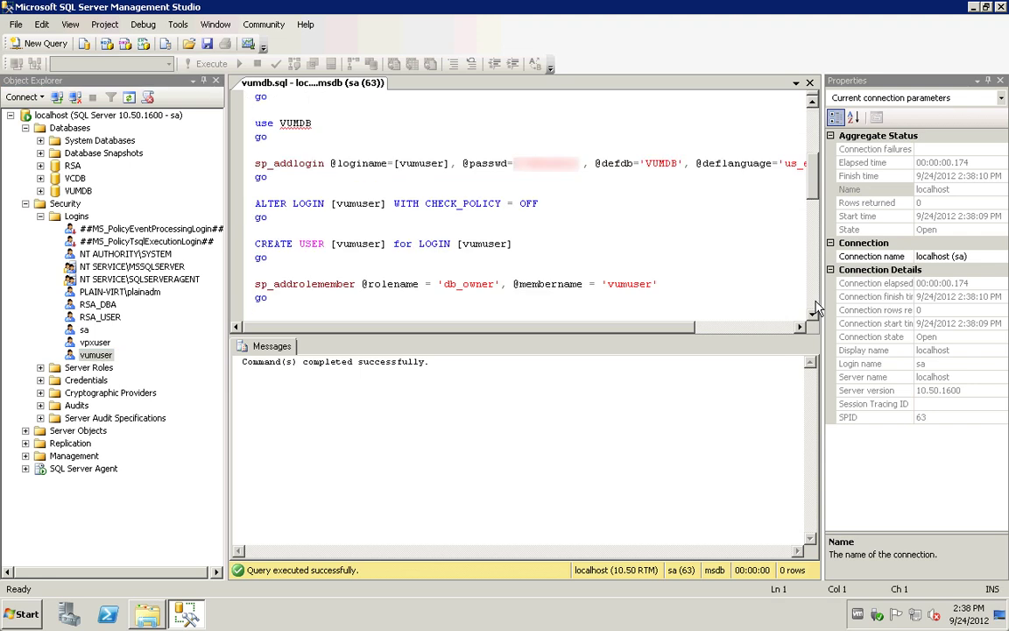
pyautogui.click(814, 308)
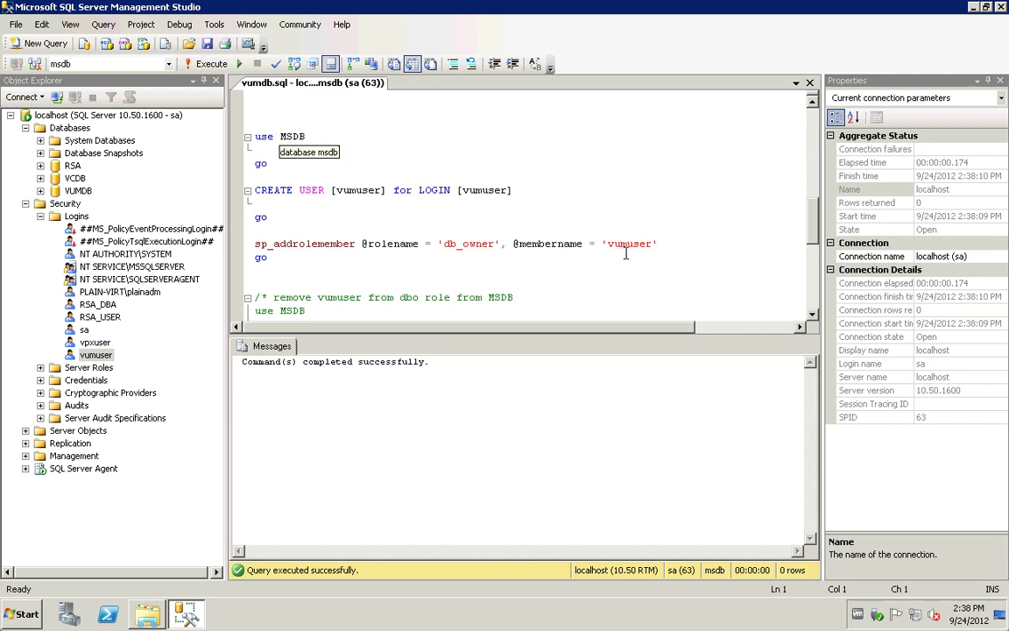
pyautogui.click(814, 299)
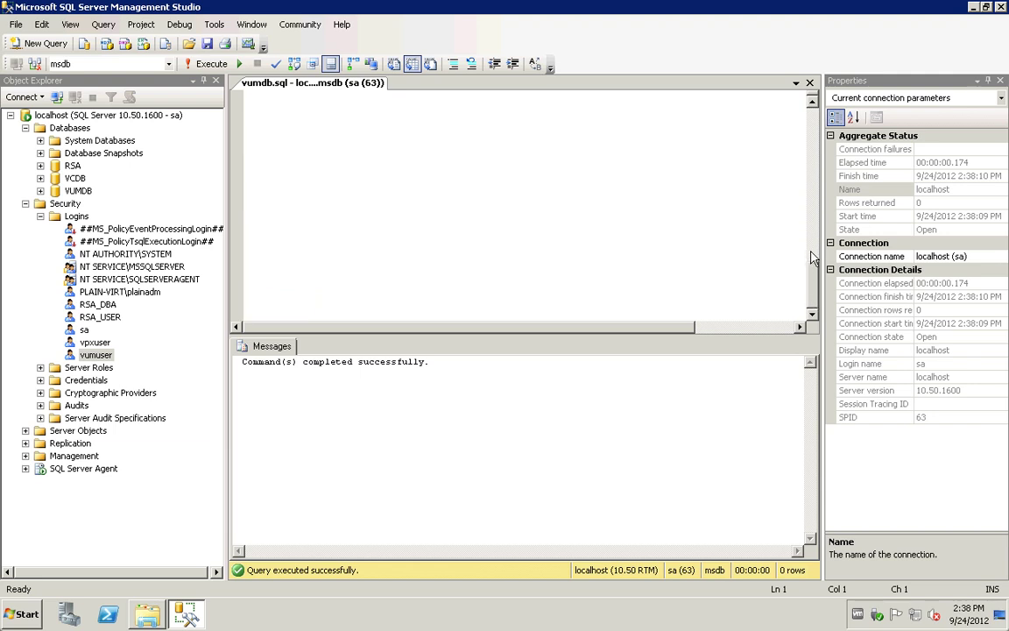
pyautogui.click(813, 263)
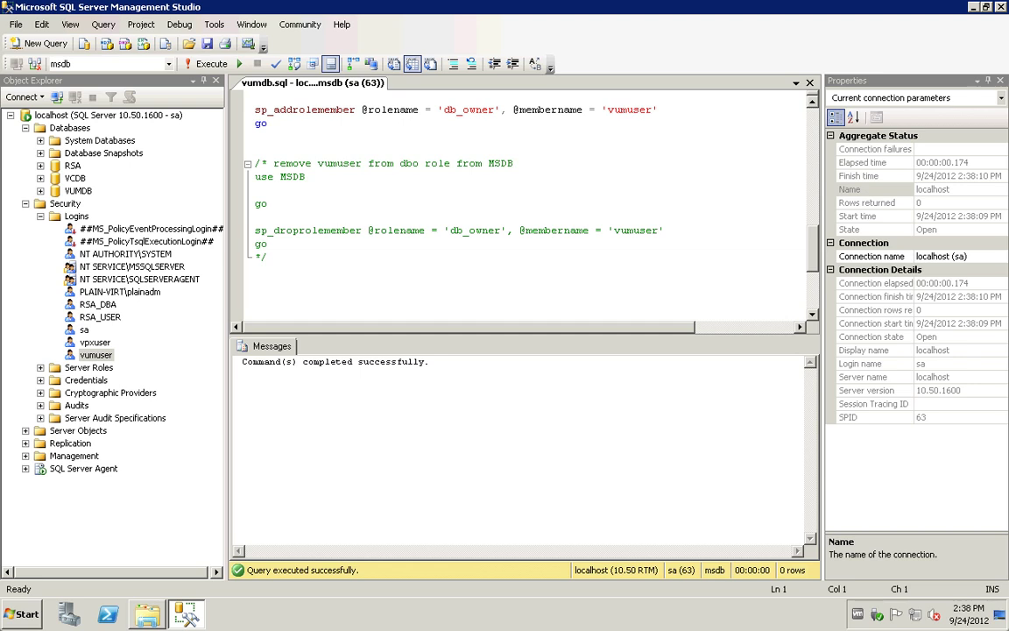
pyautogui.click(1001, 8)
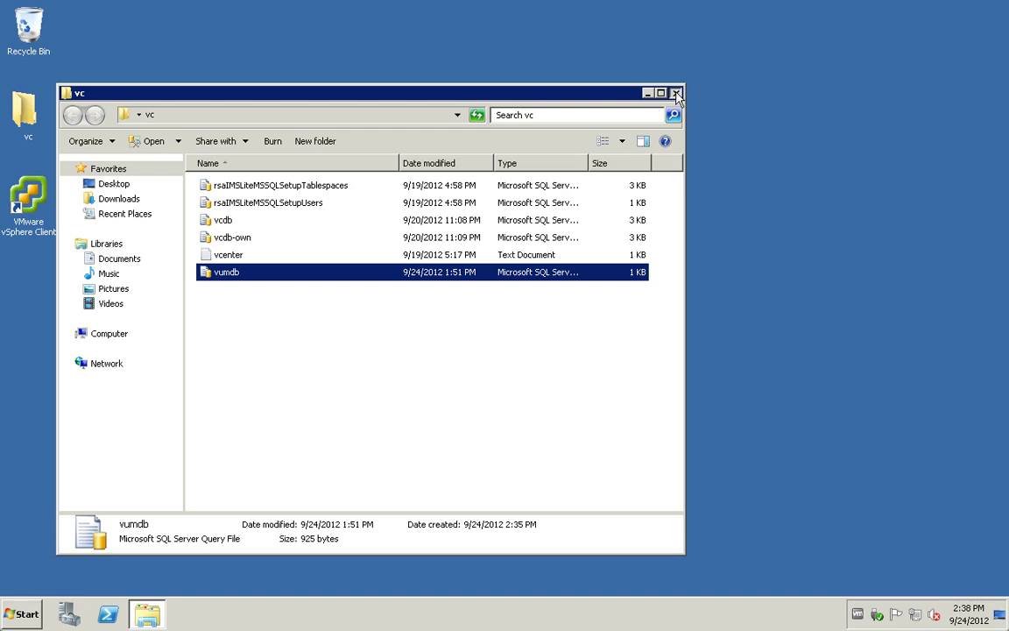
# Step: Close the vc folder and browse from Computer into Local Disk (C:)
pyautogui.click(676, 94)
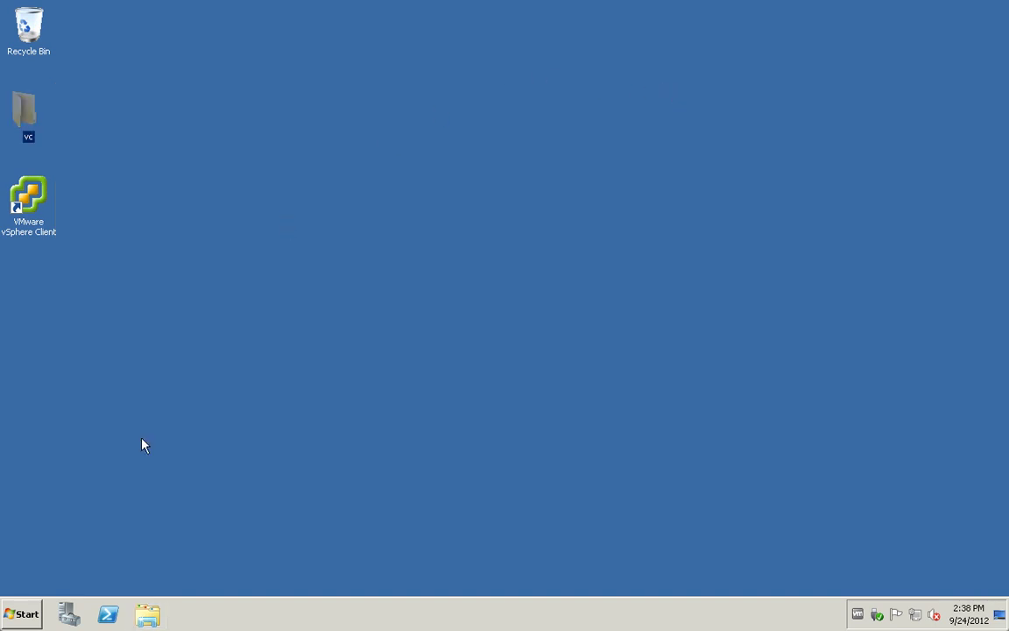
pyautogui.click(23, 616)
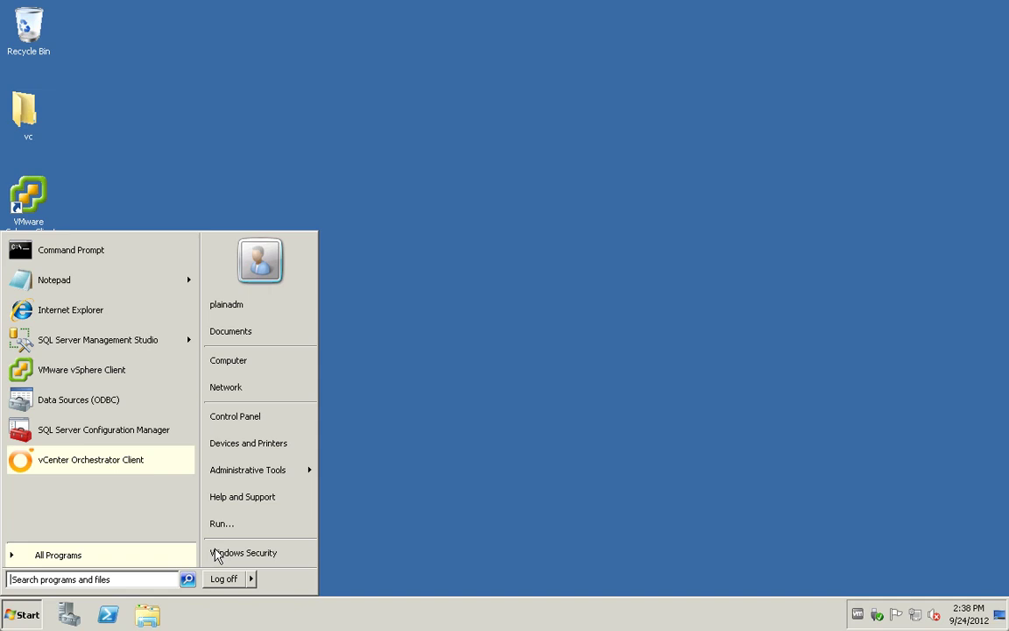
pyautogui.click(211, 526)
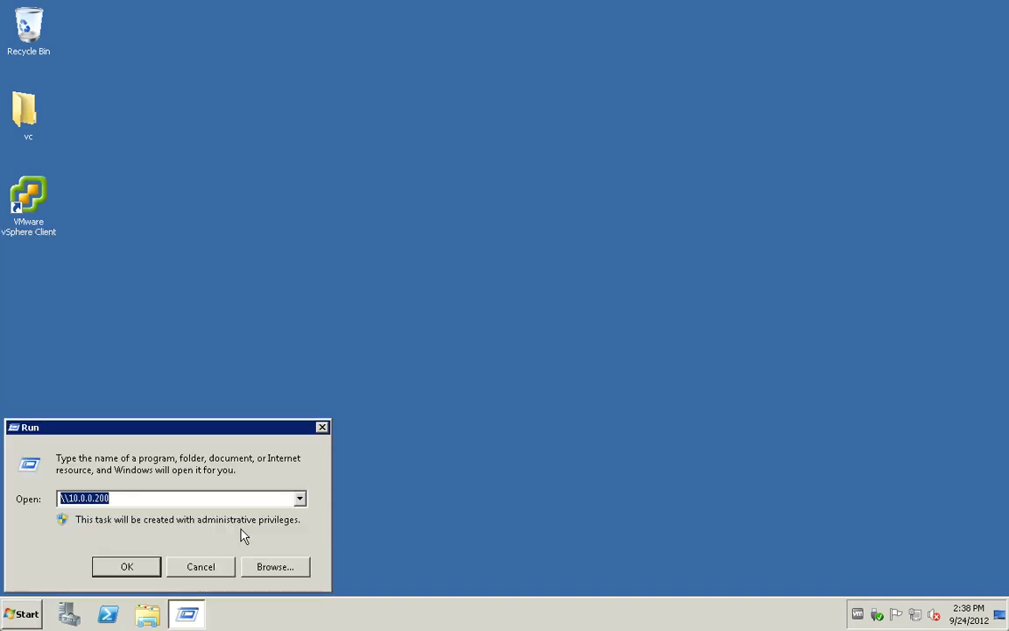
pyautogui.press('Return')
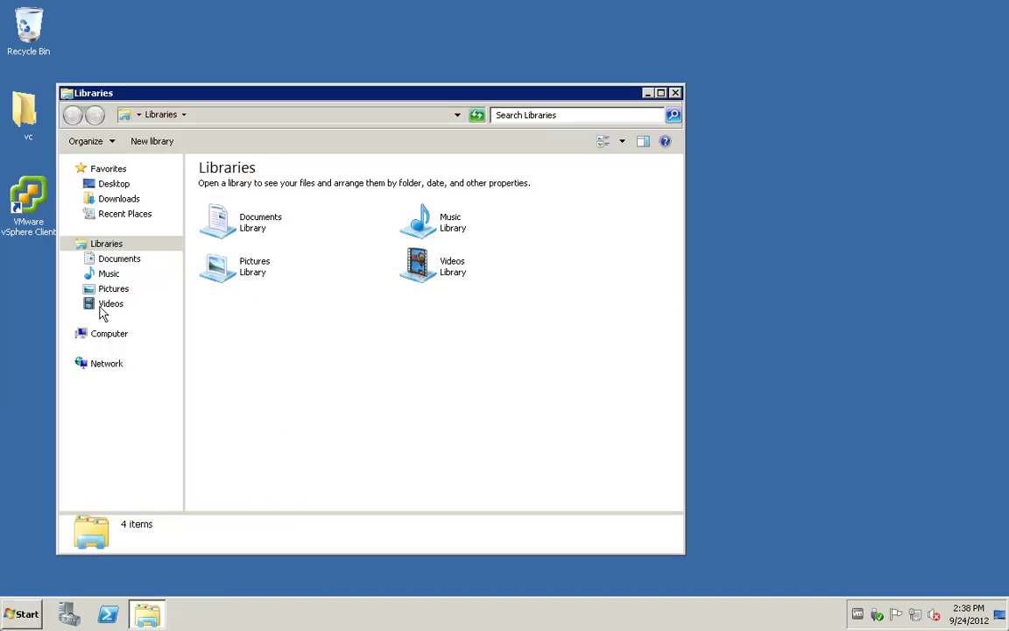
pyautogui.click(97, 335)
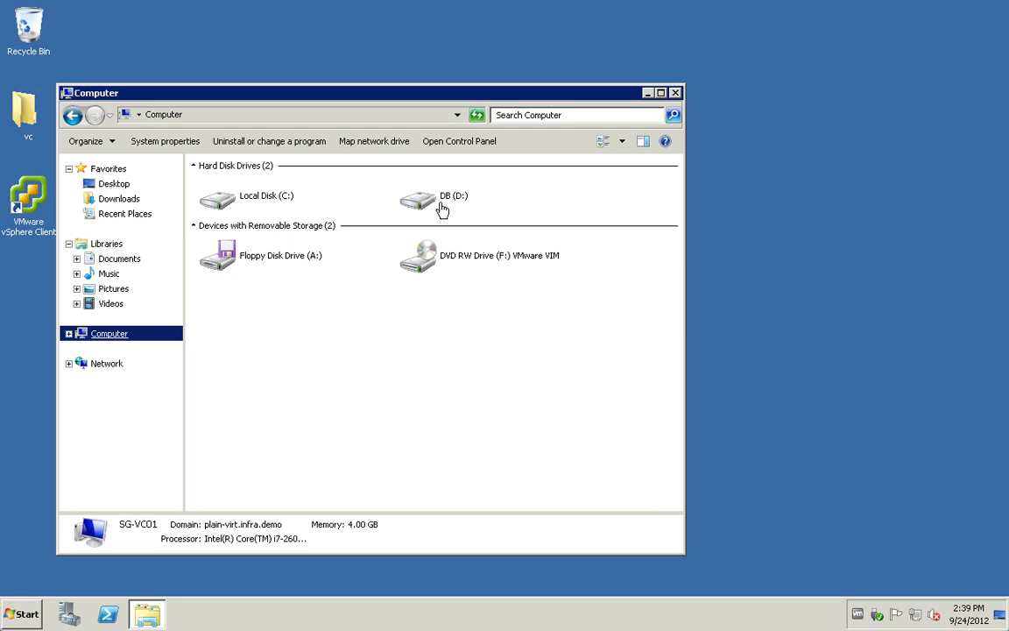
pyautogui.doubleClick(284, 207)
# Step: Navigate to C:\Windows\SysWOW64 and select the odbcad32 application
pyautogui.click(304, 206)
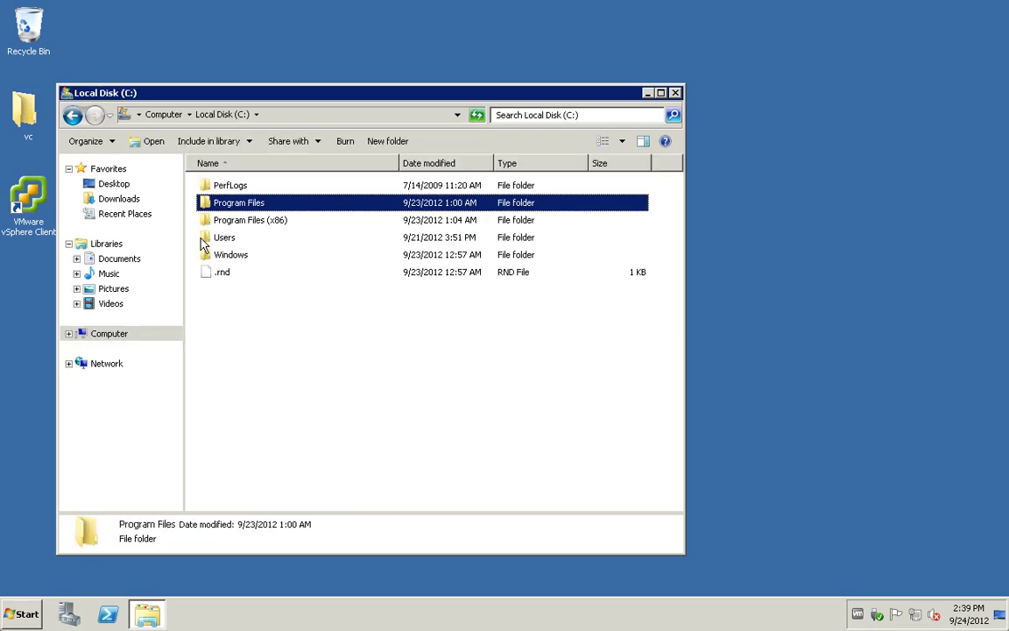
pyautogui.doubleClick(226, 256)
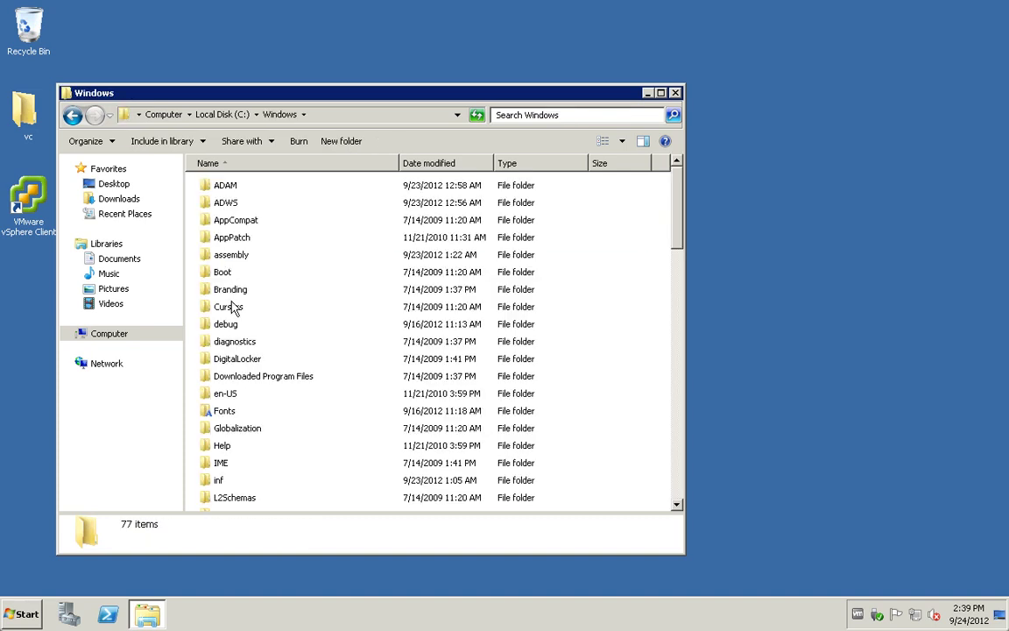
pyautogui.click(233, 306)
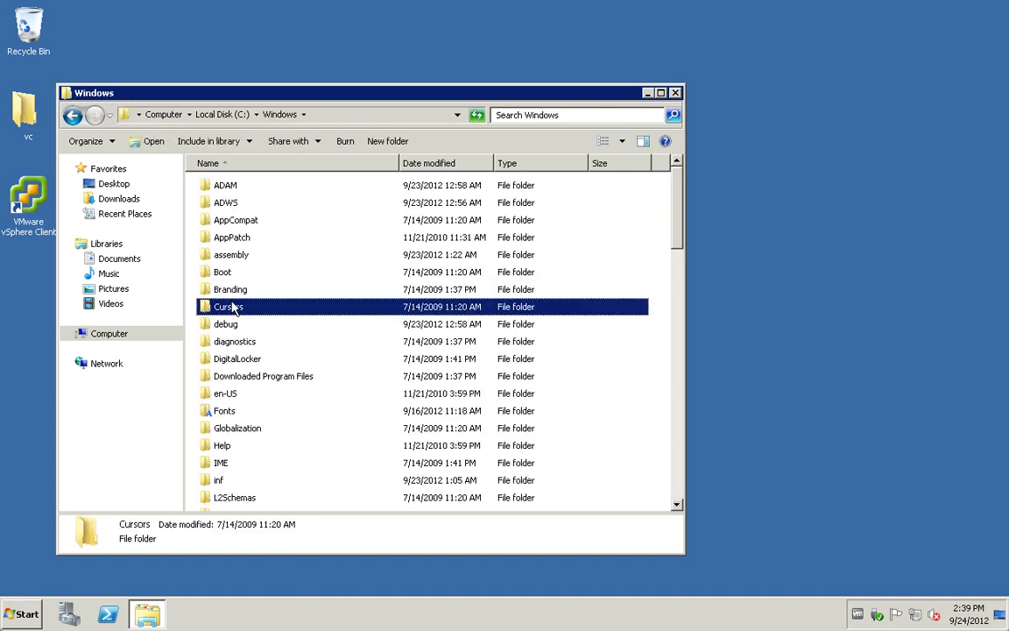
pyautogui.write('sys')
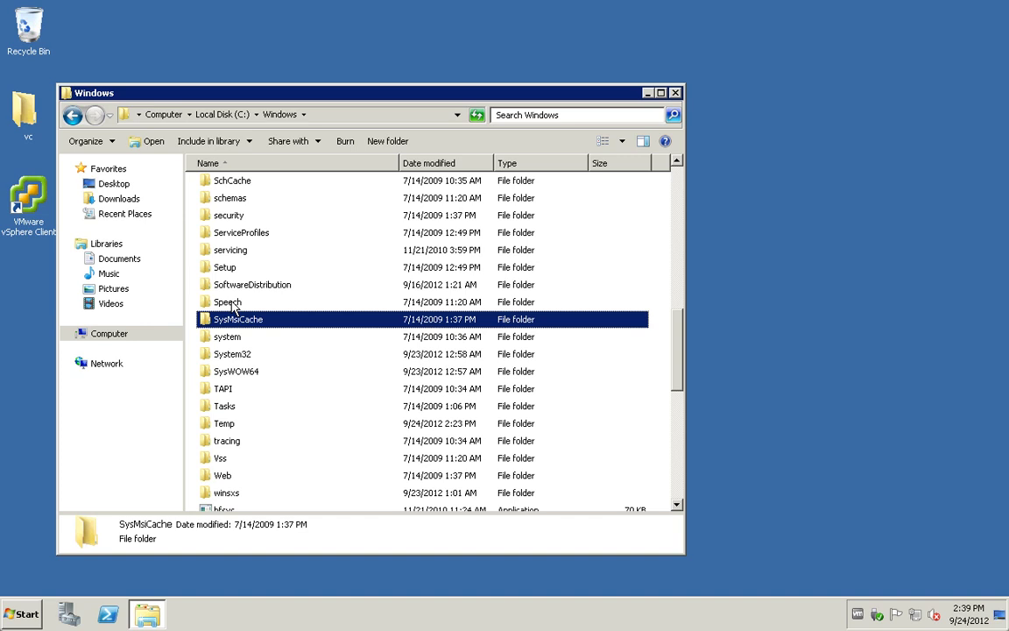
pyautogui.press('Down')
pyautogui.press('Down')
pyautogui.press('Down')
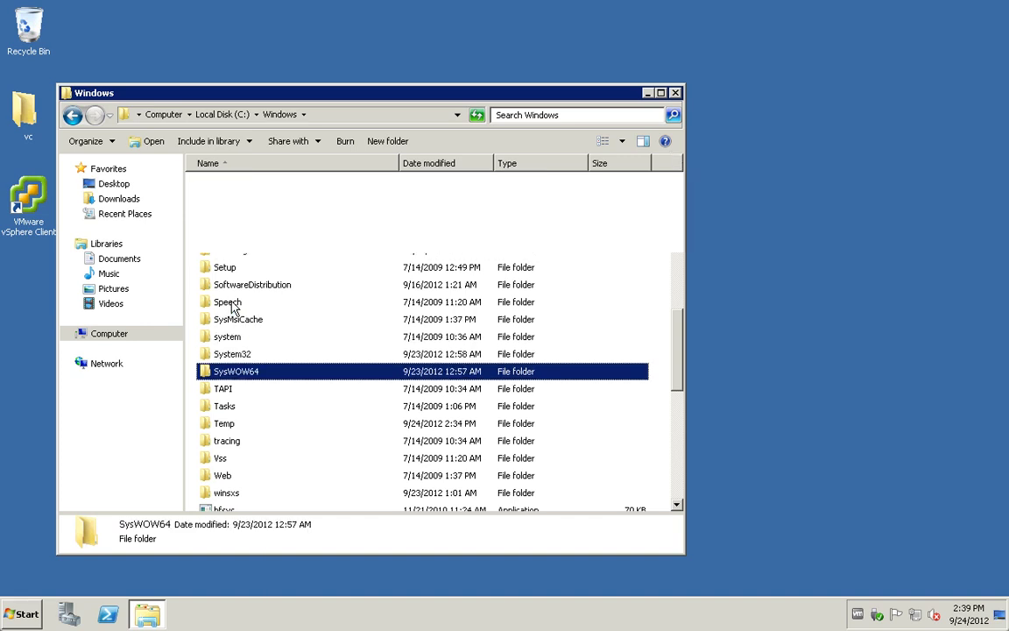
pyautogui.press('Return')
pyautogui.write('oc')
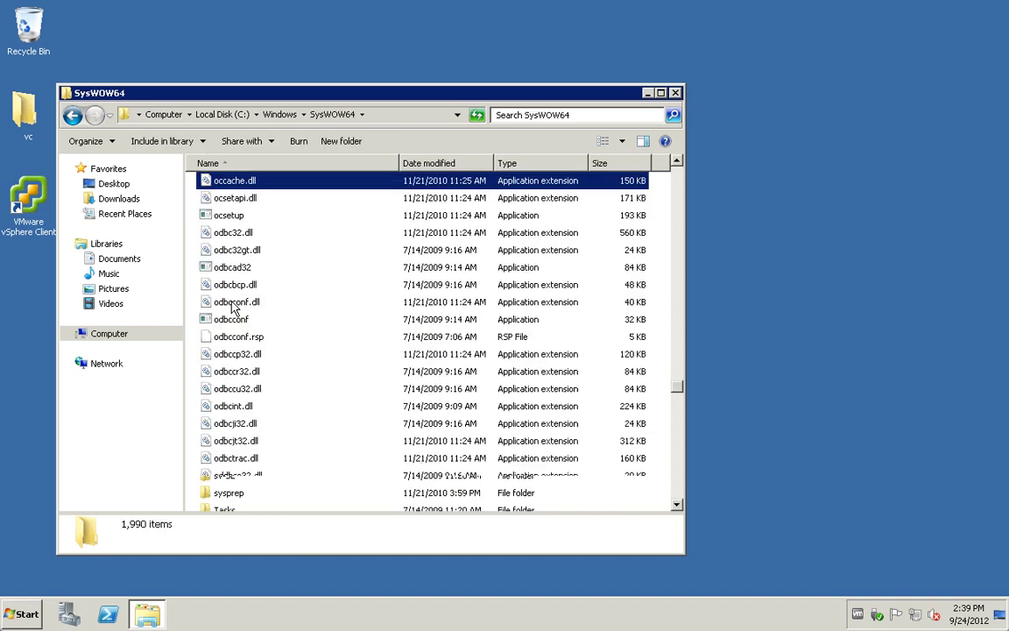
pyautogui.write('setup')
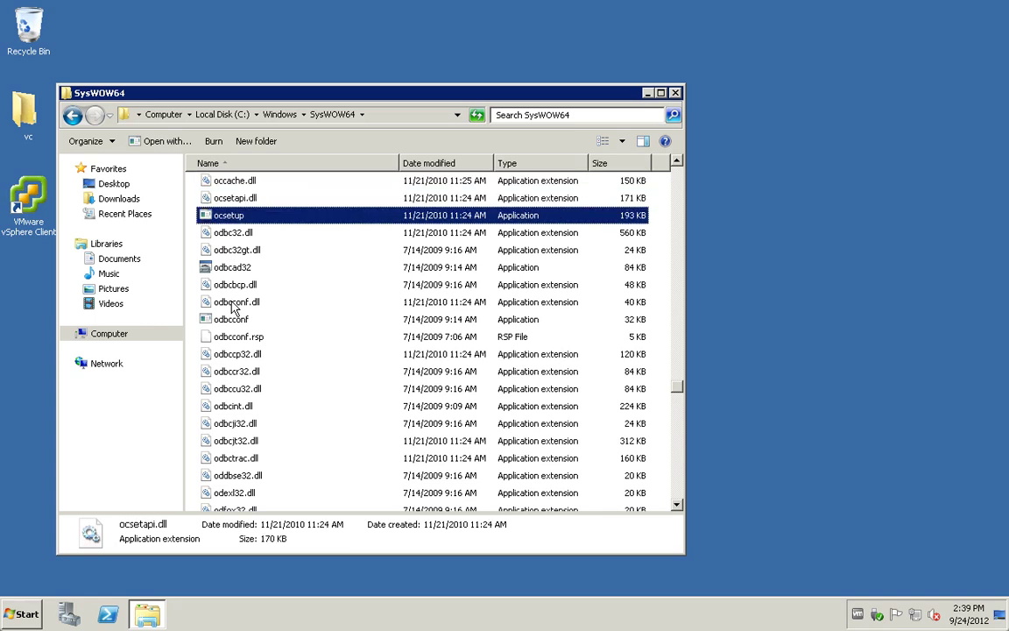
pyautogui.write('odbcconf')
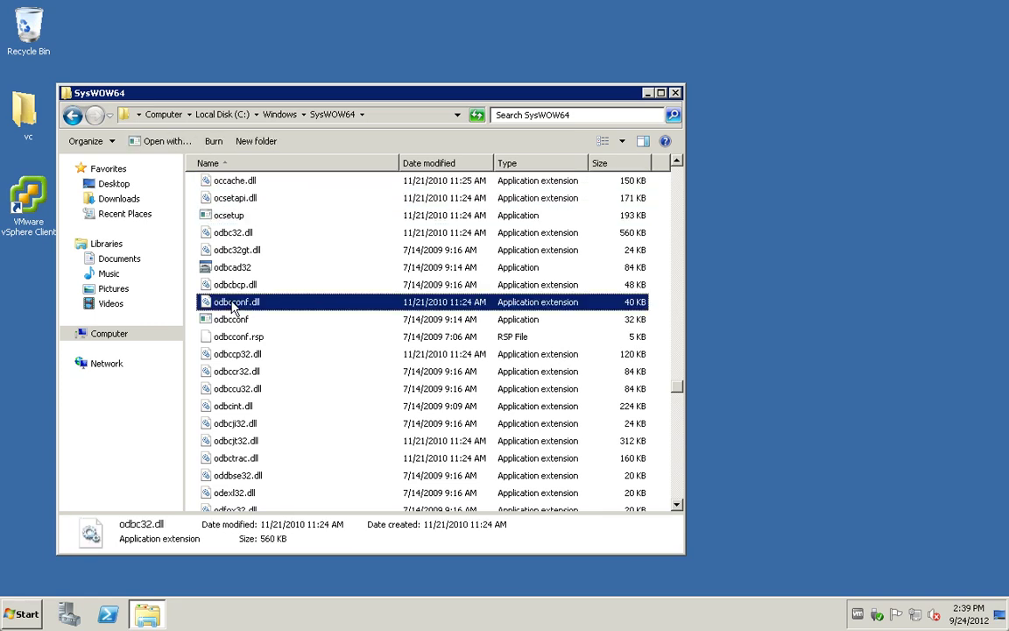
pyautogui.press('Up')
pyautogui.press('Up')
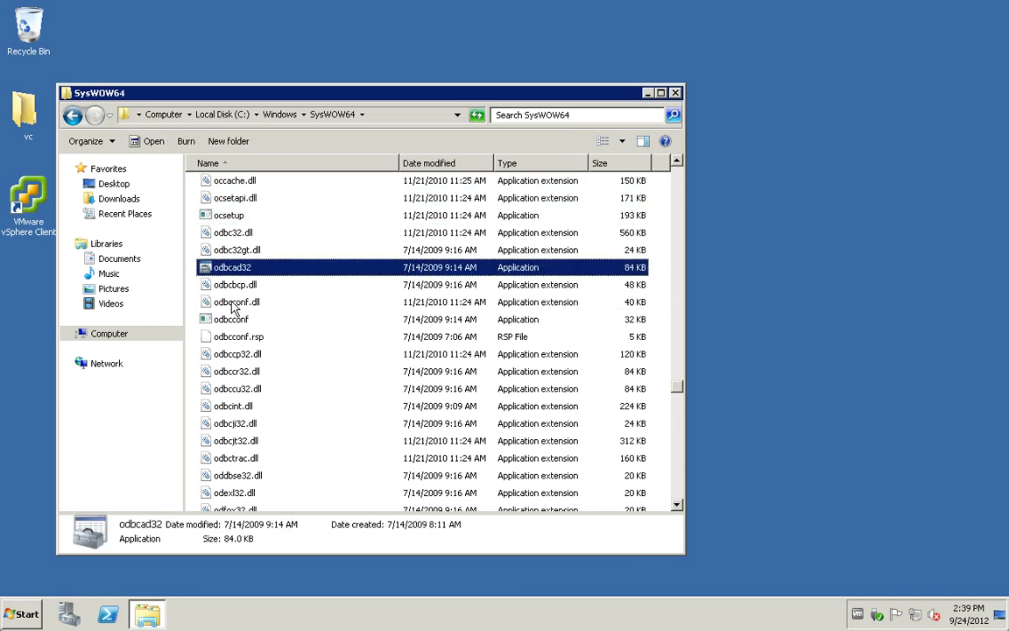
# Step: In the 32-bit ODBC administrator, add a System DSN using SQL Server Native Client 10.0
pyautogui.press('Return')
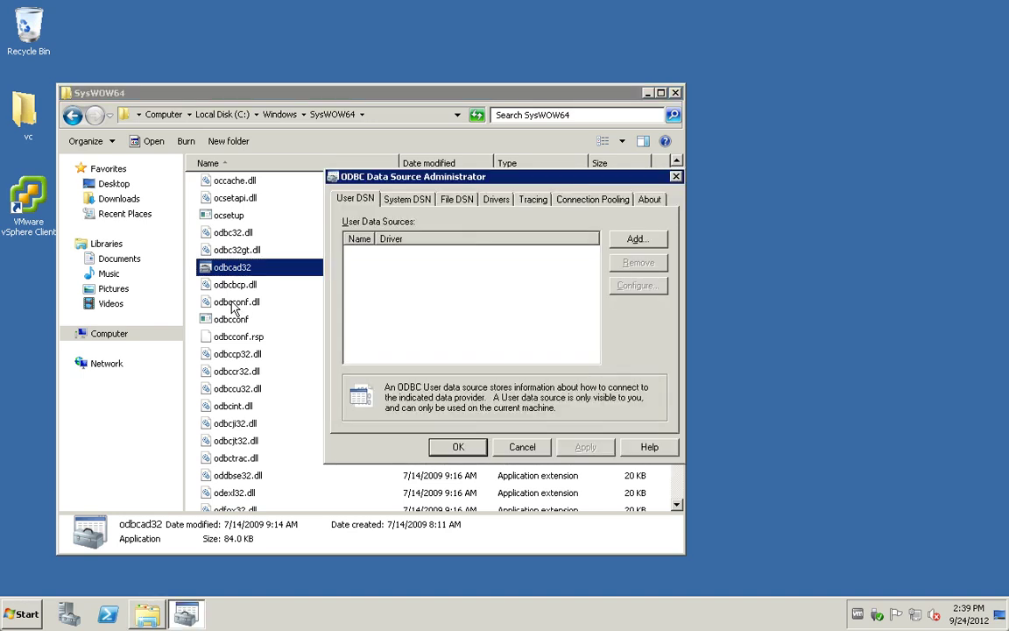
pyautogui.click(418, 206)
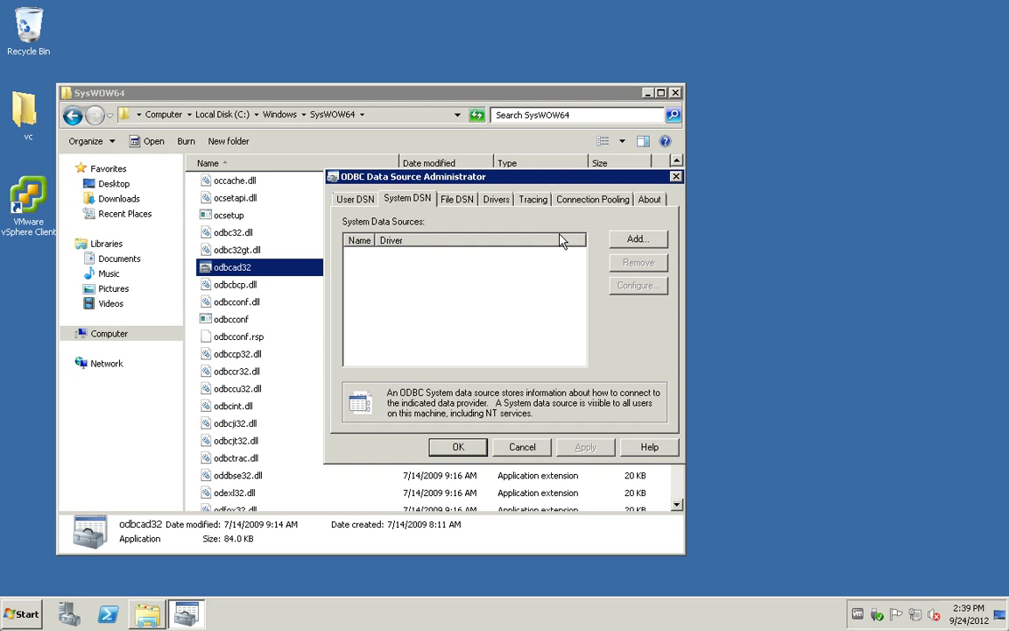
pyautogui.click(624, 245)
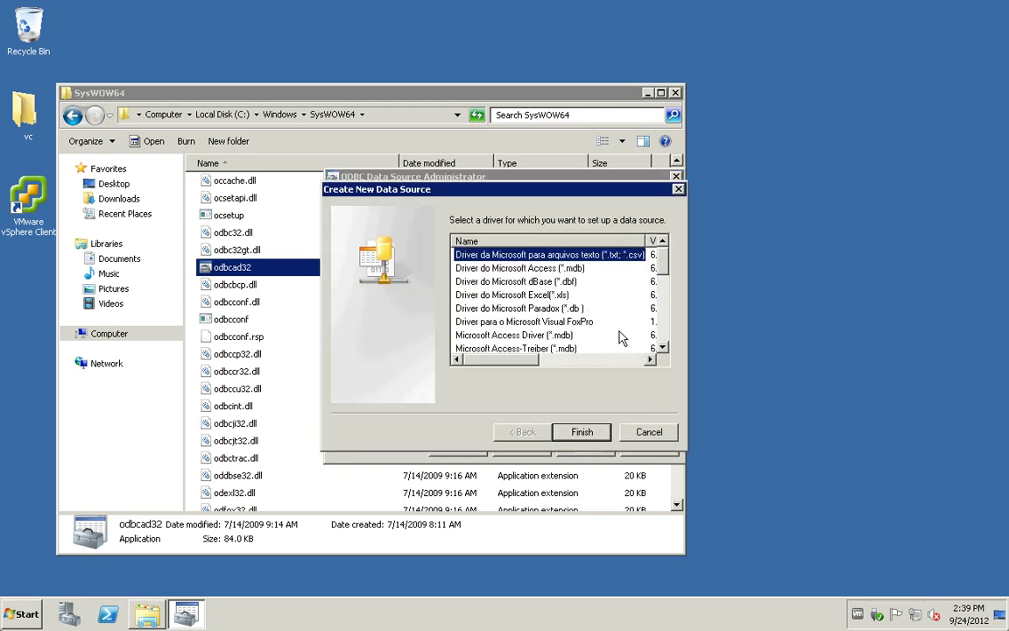
pyautogui.scroll(-5, 670, 333)
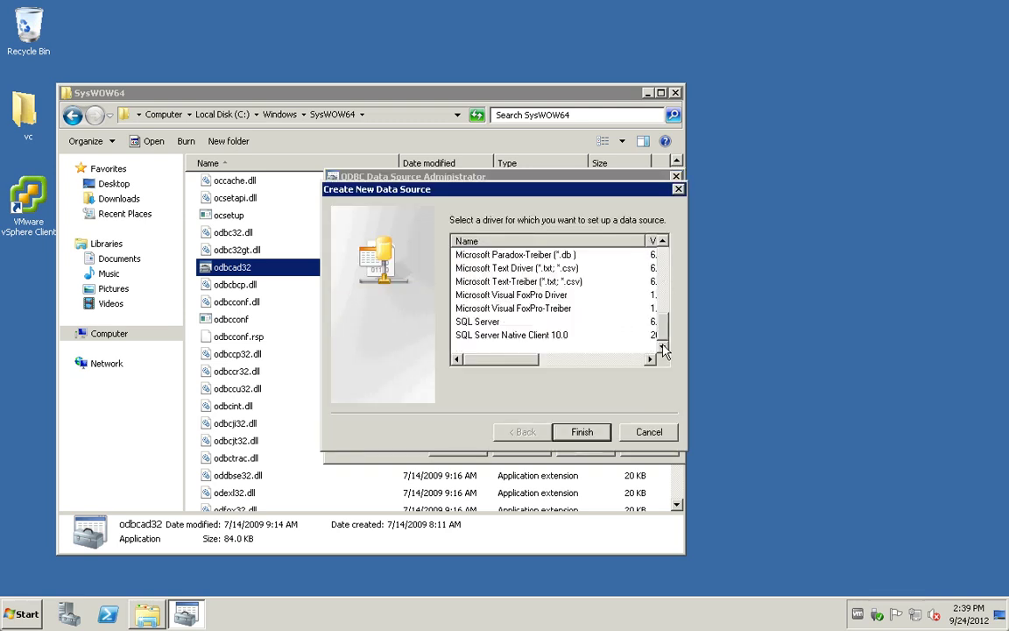
pyautogui.click(536, 335)
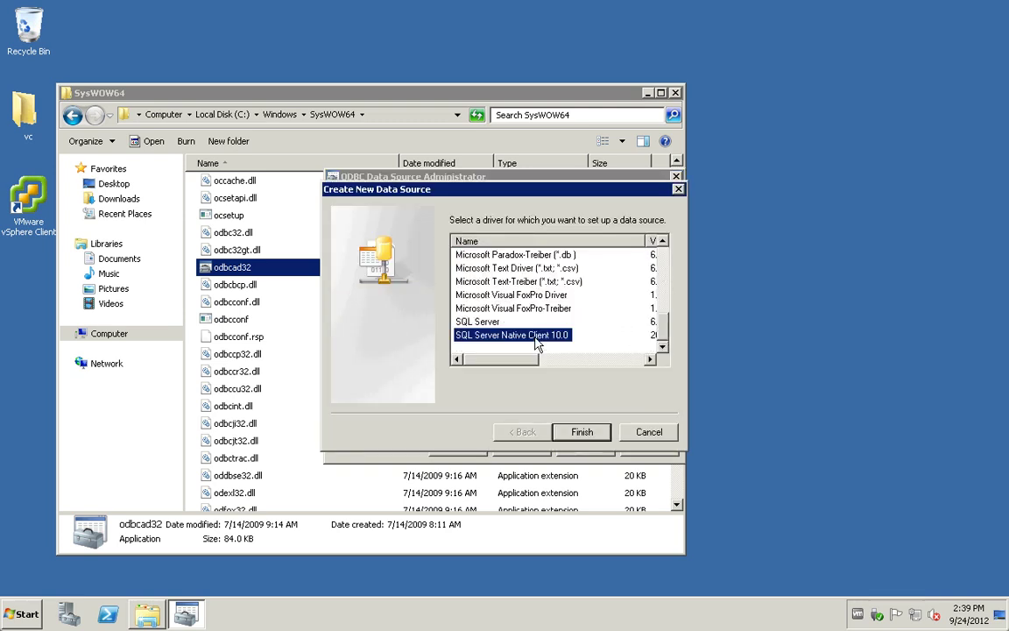
pyautogui.click(598, 437)
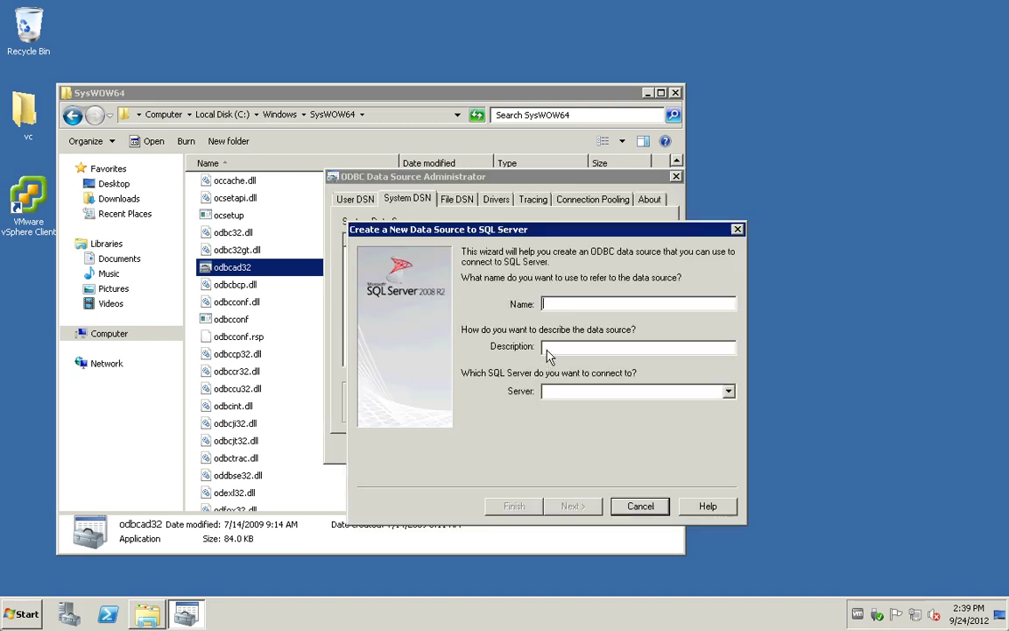
# Step: Name the DSN vumdb on server localhost, using SQL Server login vumuser and its password
pyautogui.write('vumdb')
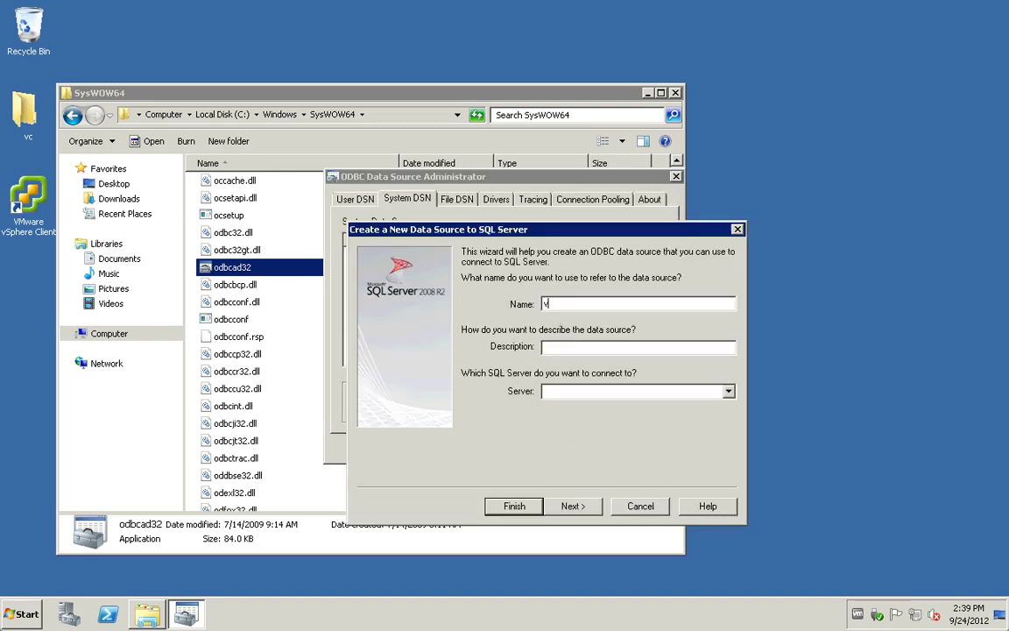
pyautogui.click(637, 347)
pyautogui.write('localhost')
pyautogui.click(572, 506)
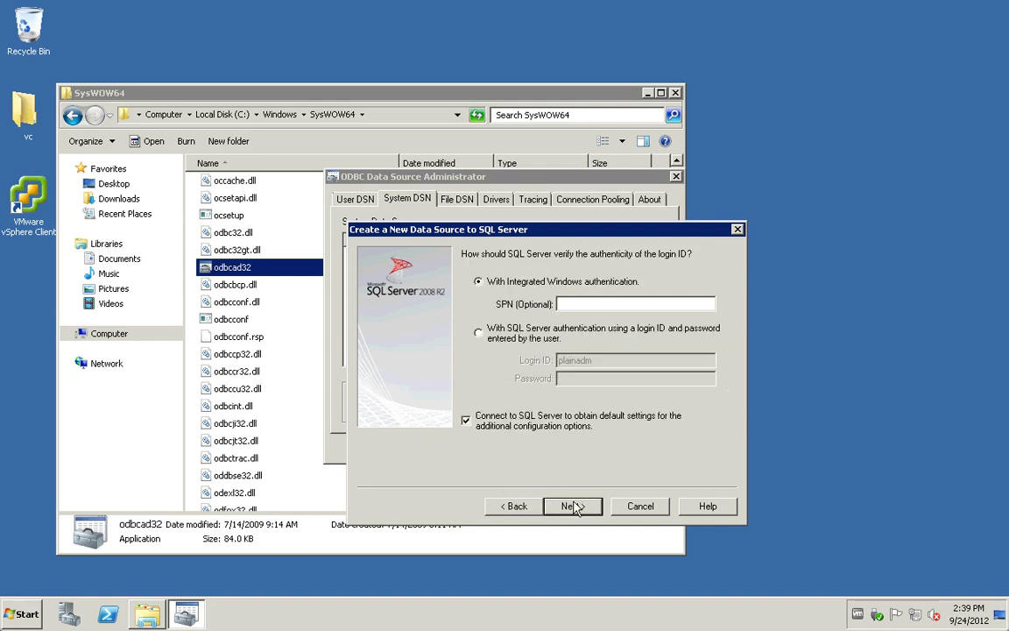
pyautogui.click(542, 333)
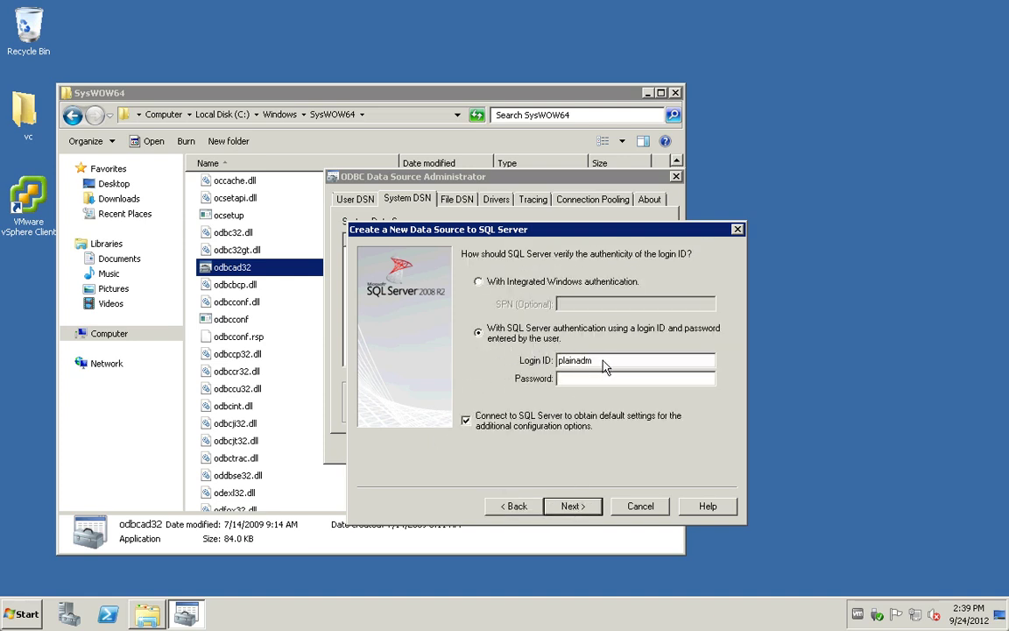
pyautogui.doubleClick(603, 366)
pyautogui.write('vumuserVMware1!')
# Step: Keep the default options, finish, test the vumdb connection successfully, and close the administrator
pyautogui.click(584, 508)
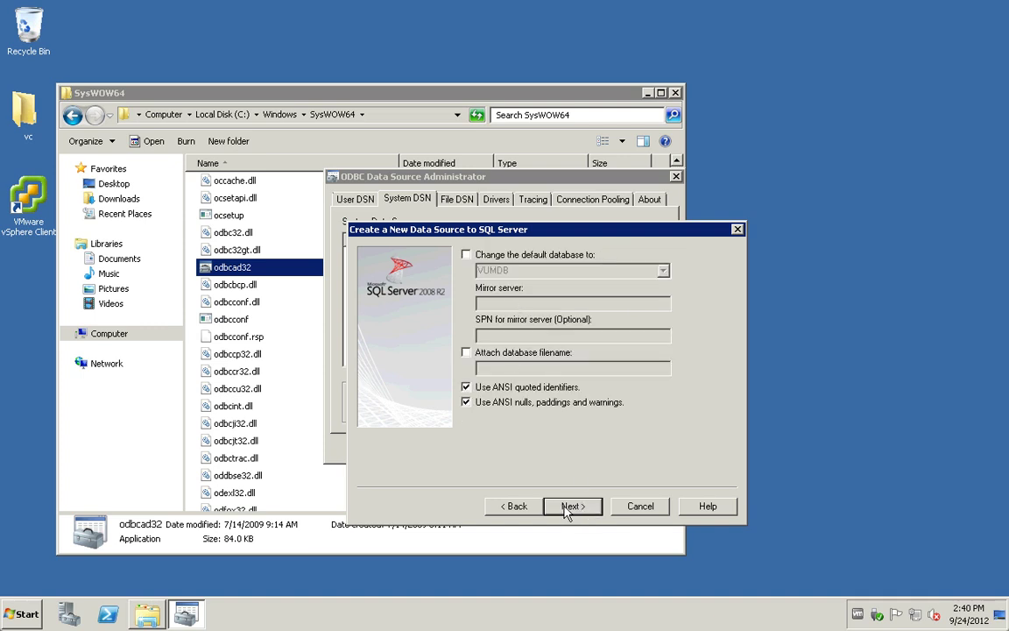
pyautogui.click(572, 507)
pyautogui.click(569, 508)
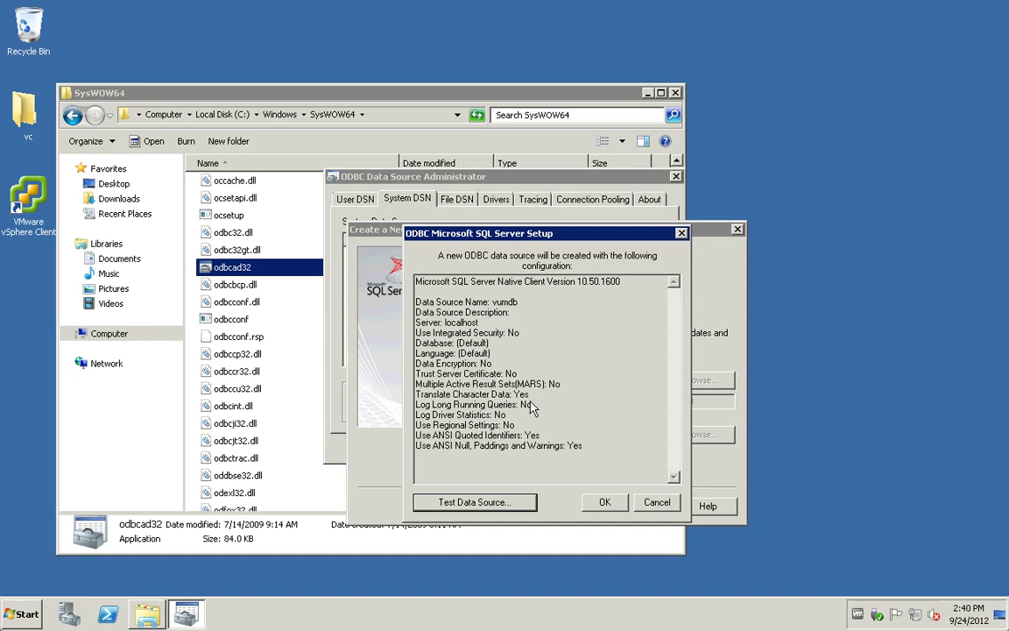
pyautogui.click(504, 507)
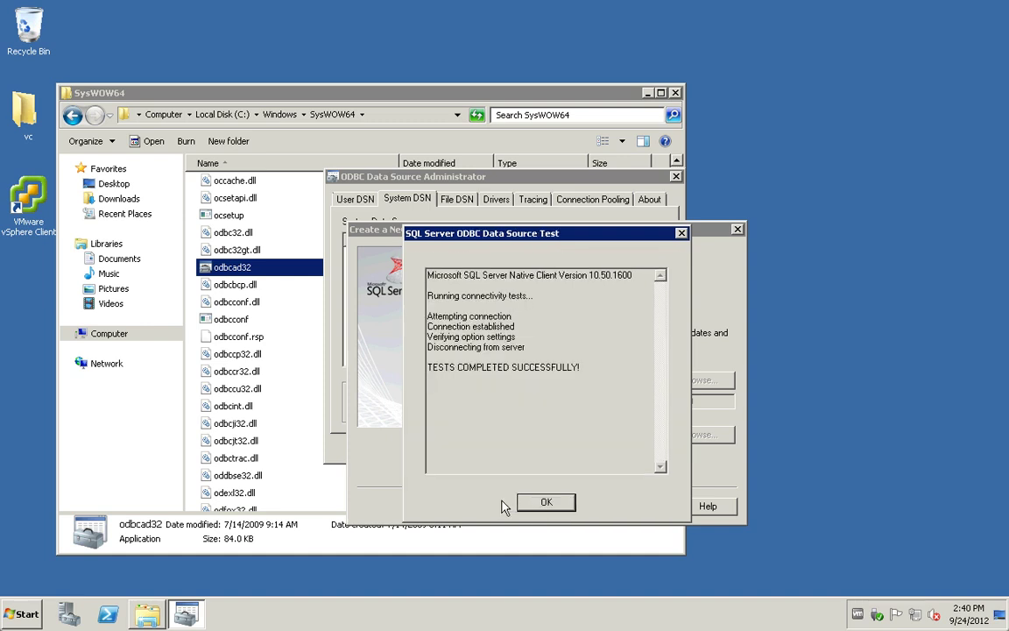
pyautogui.click(546, 503)
pyautogui.click(598, 503)
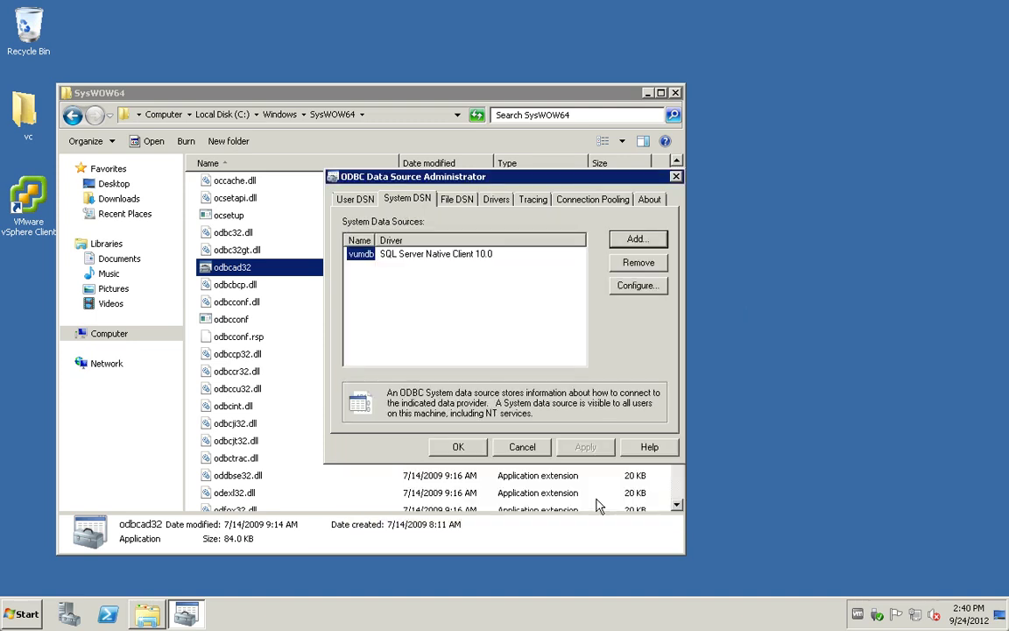
pyautogui.click(458, 447)
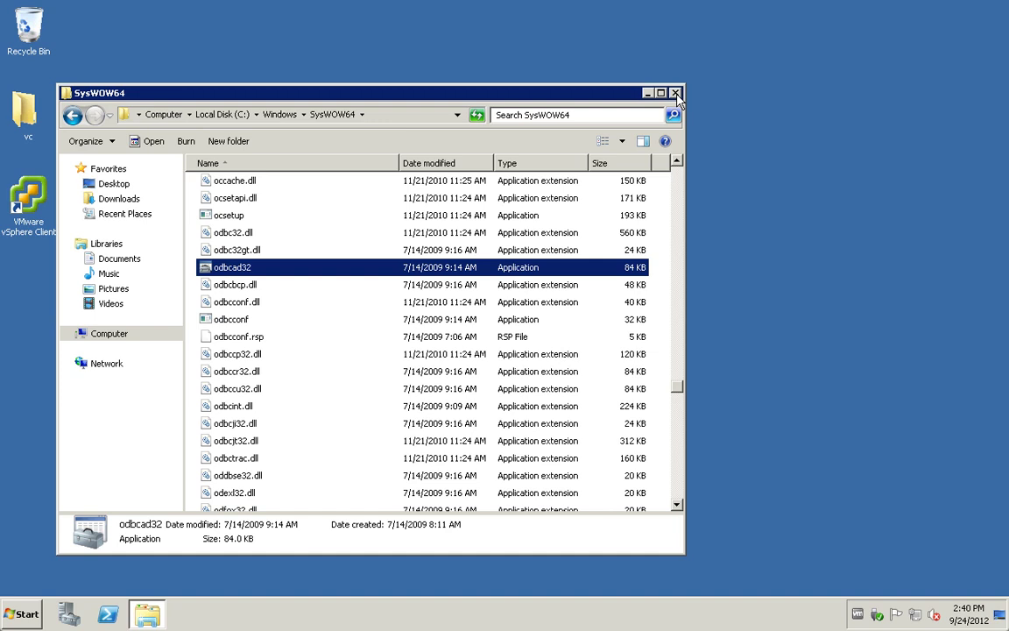
# Step: Close SysWOW64 and run autorun from the VMware VIM disc in drive F:
pyautogui.click(675, 93)
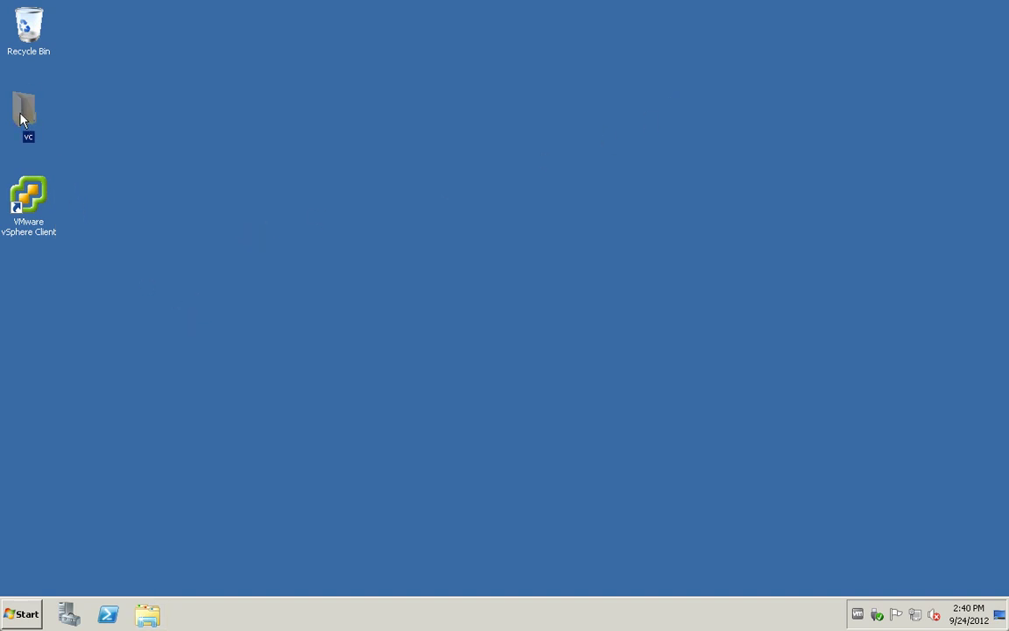
pyautogui.doubleClick(69, 130)
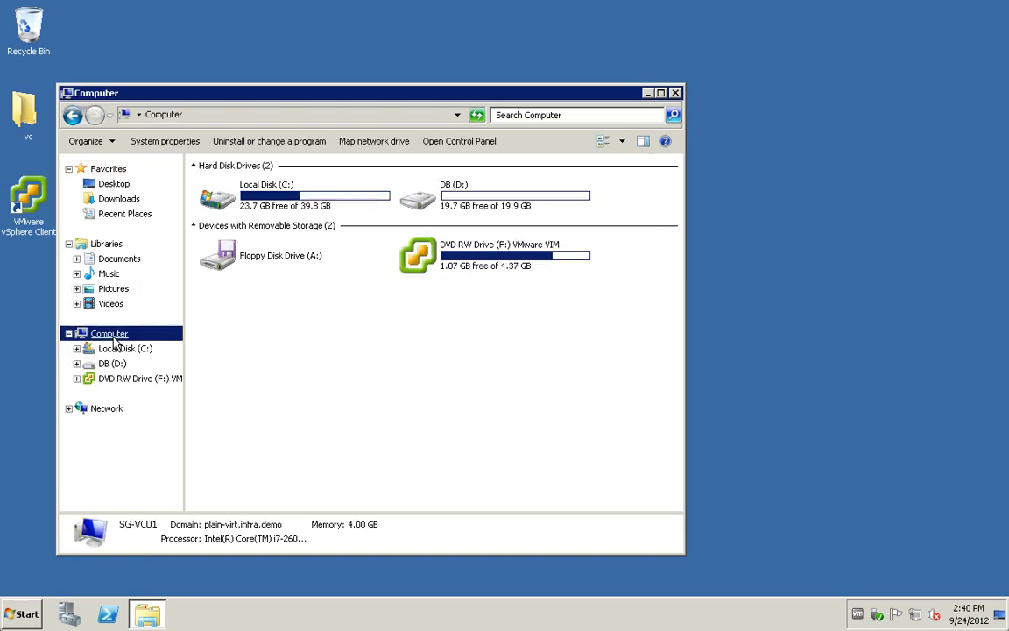
pyautogui.doubleClick(438, 258)
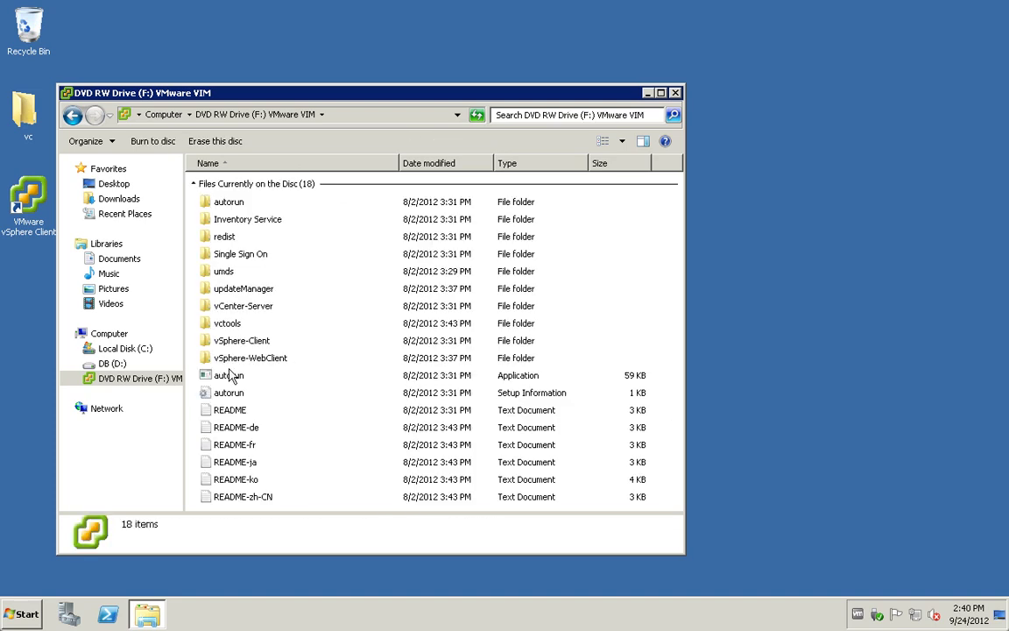
pyautogui.click(233, 377)
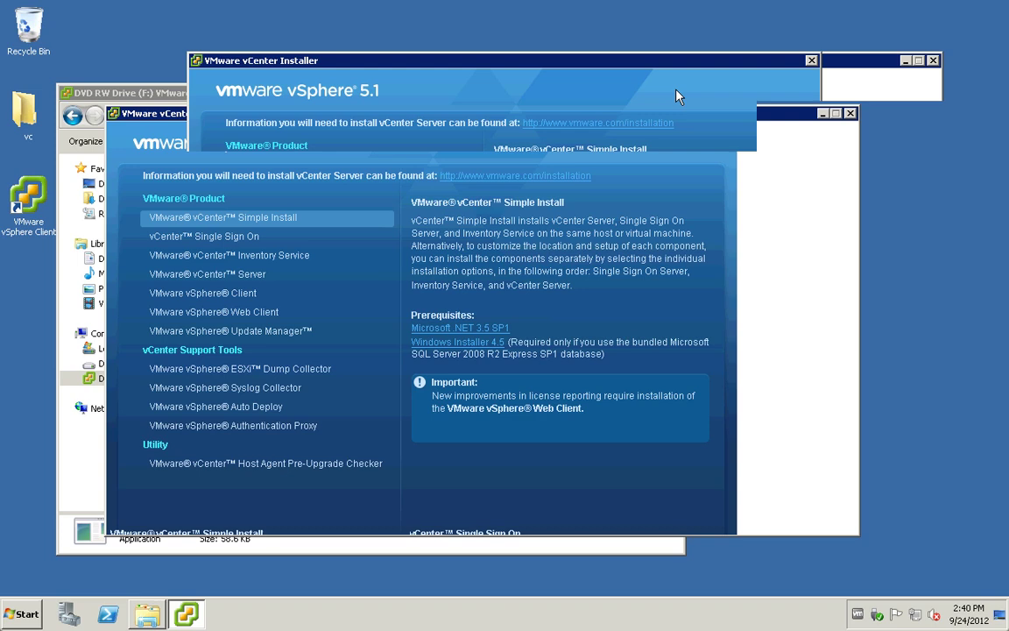
# Step: Select VMware vSphere Update Manager, start its install, and confirm the setup language
pyautogui.doubleClick(66, 92)
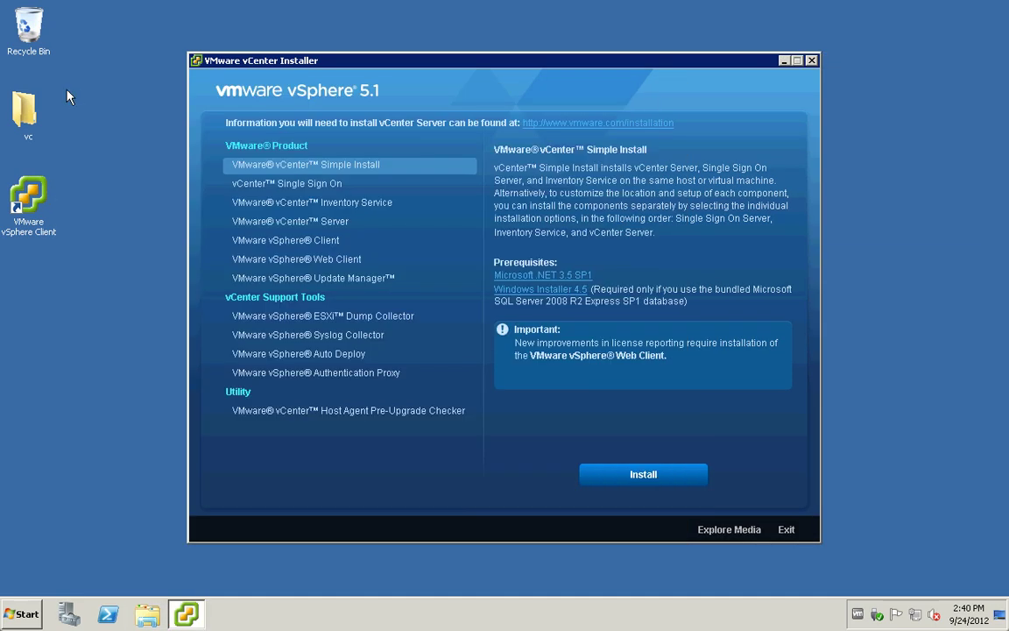
pyautogui.click(286, 278)
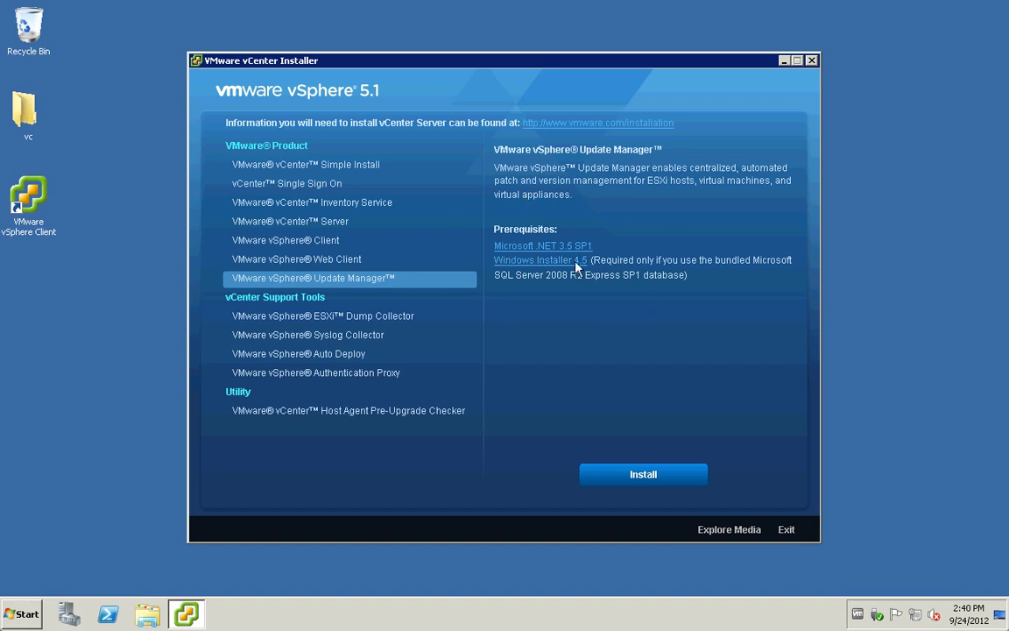
pyautogui.click(644, 476)
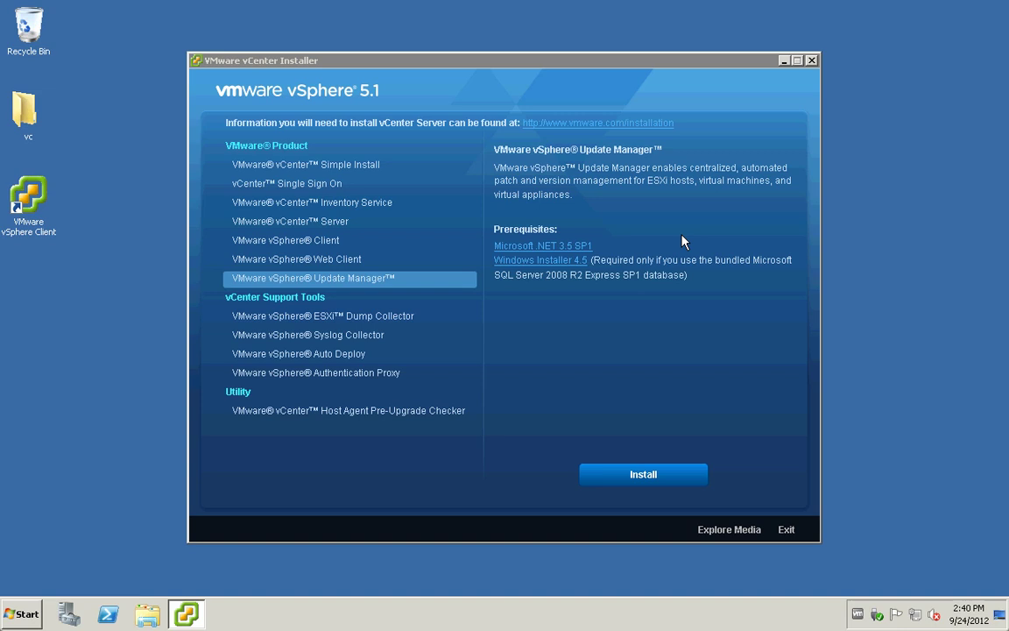
pyautogui.click(559, 343)
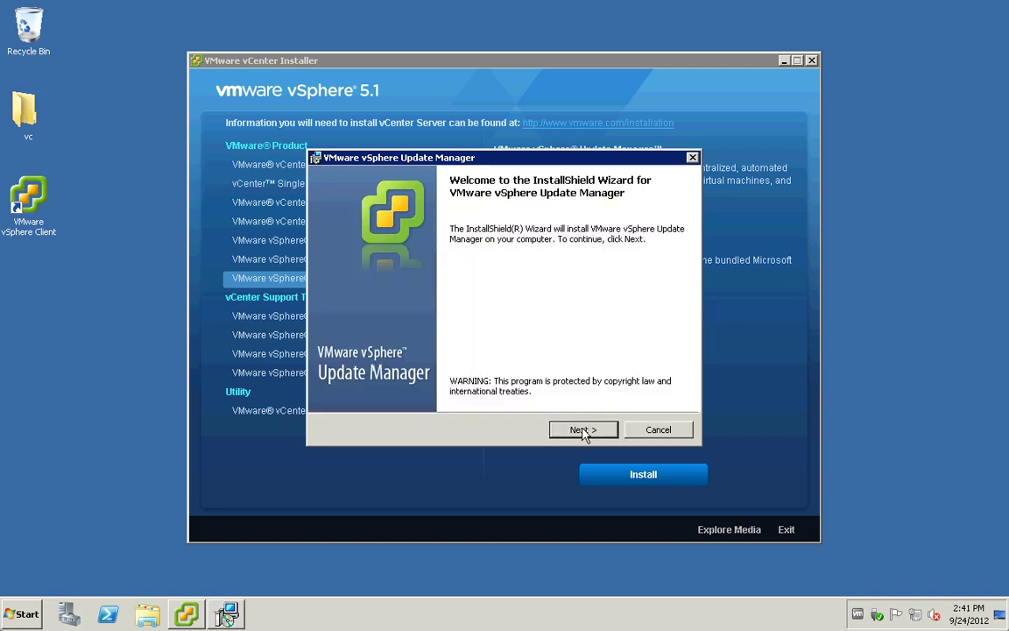
# Step: Accept the license agreement and turn off downloading updates right after installation
pyautogui.click(583, 429)
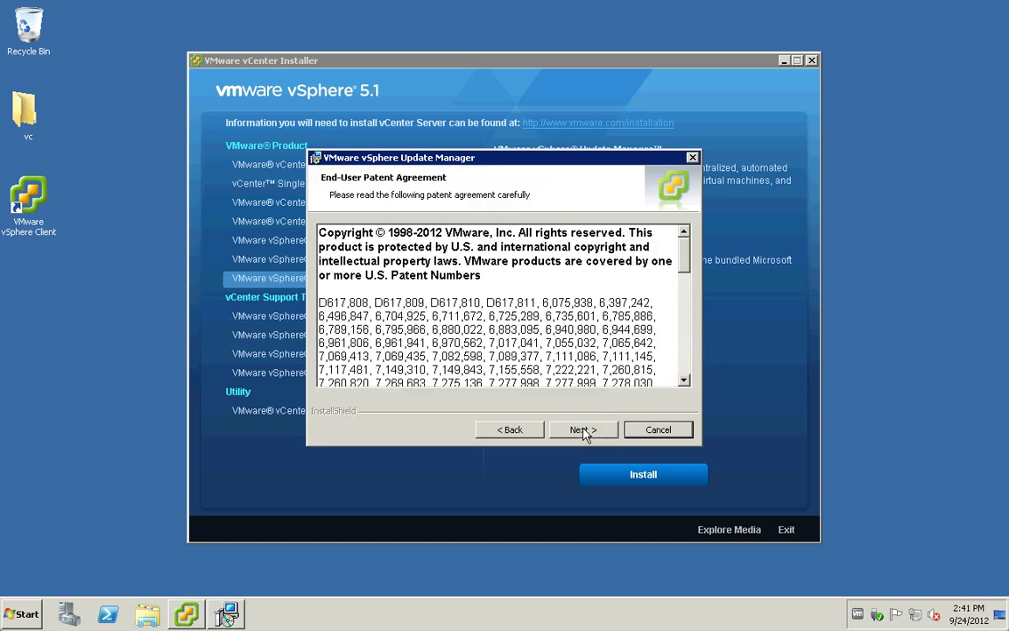
pyautogui.click(584, 430)
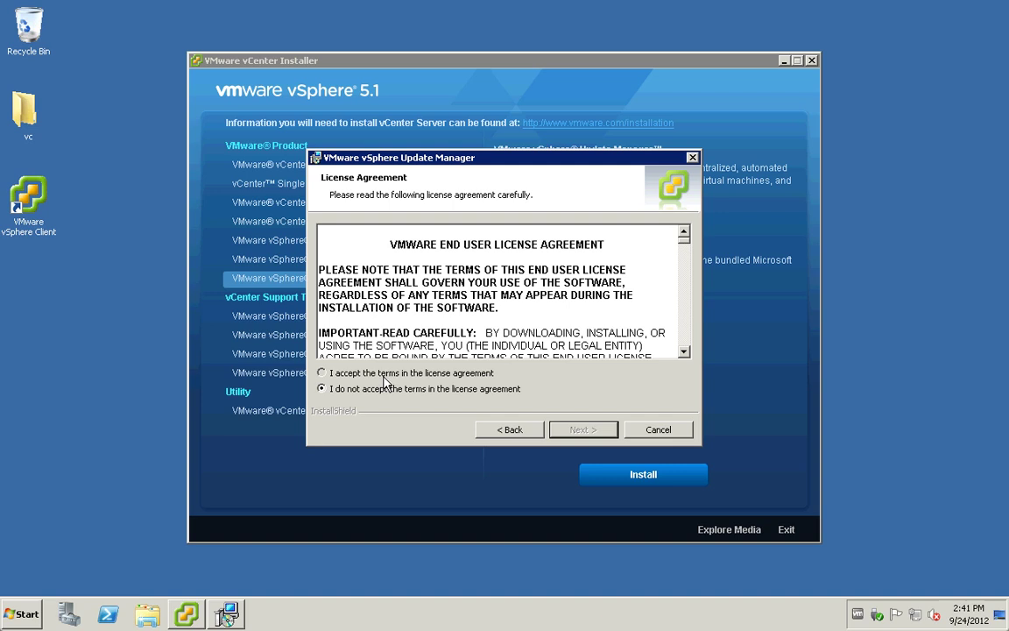
pyautogui.click(383, 375)
pyautogui.click(581, 429)
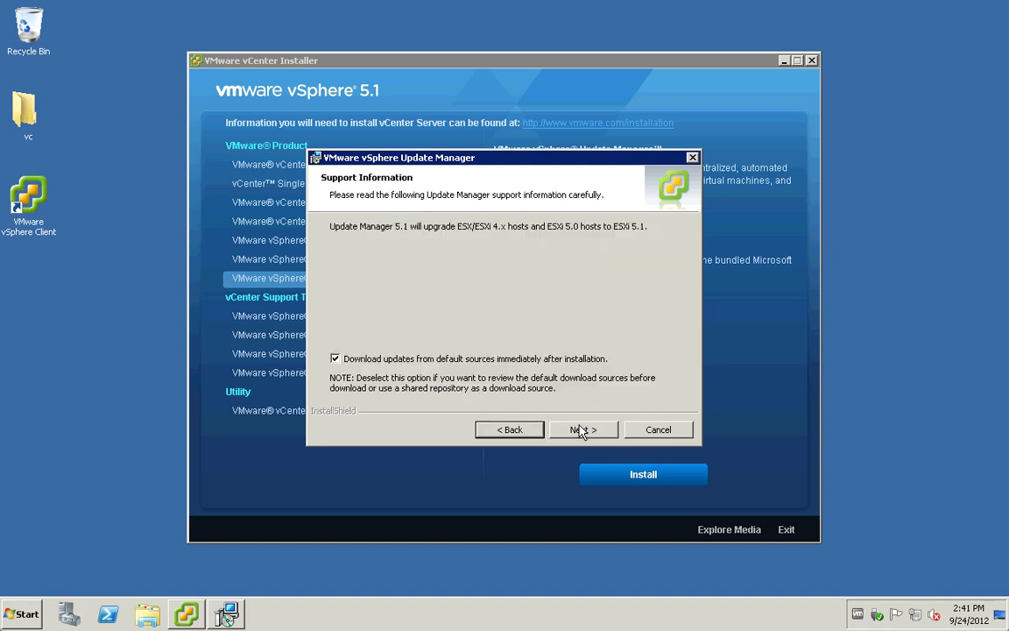
pyautogui.click(335, 358)
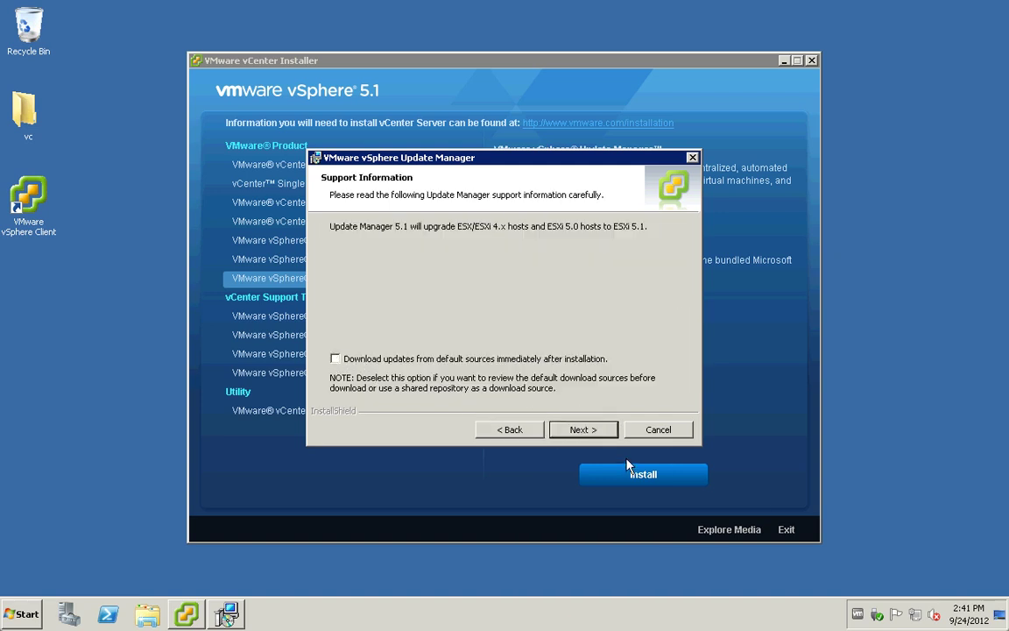
pyautogui.click(583, 430)
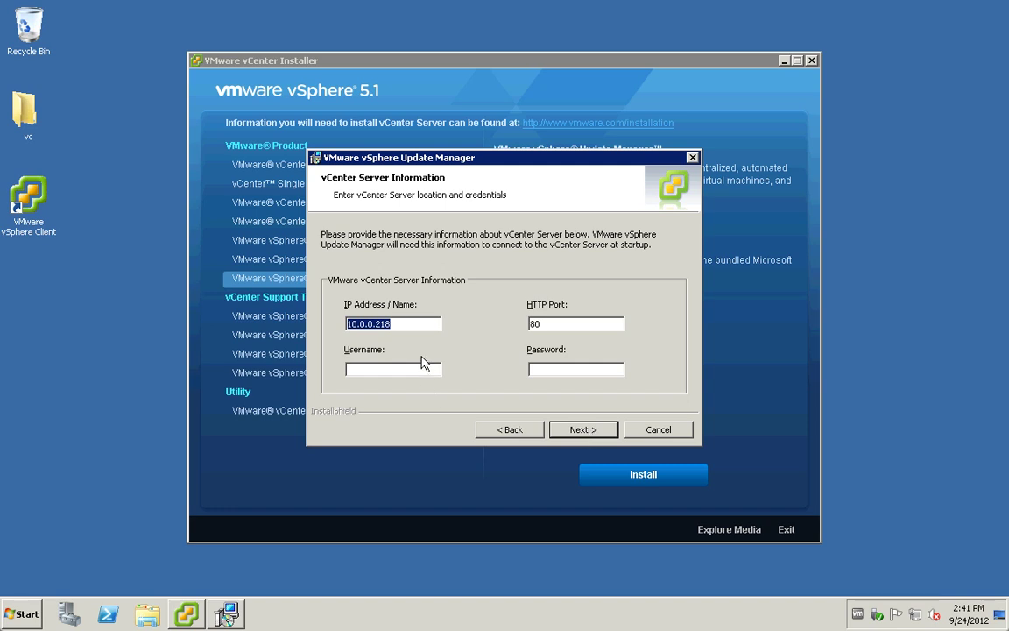
# Step: Enter vCenter server sg-vc01 with the administrator username and password
pyautogui.write('sg-vc01')
pyautogui.press('Tab')
pyautogui.press('Tab')
pyautogui.write('plainadm')
pyautogui.press('Tab')
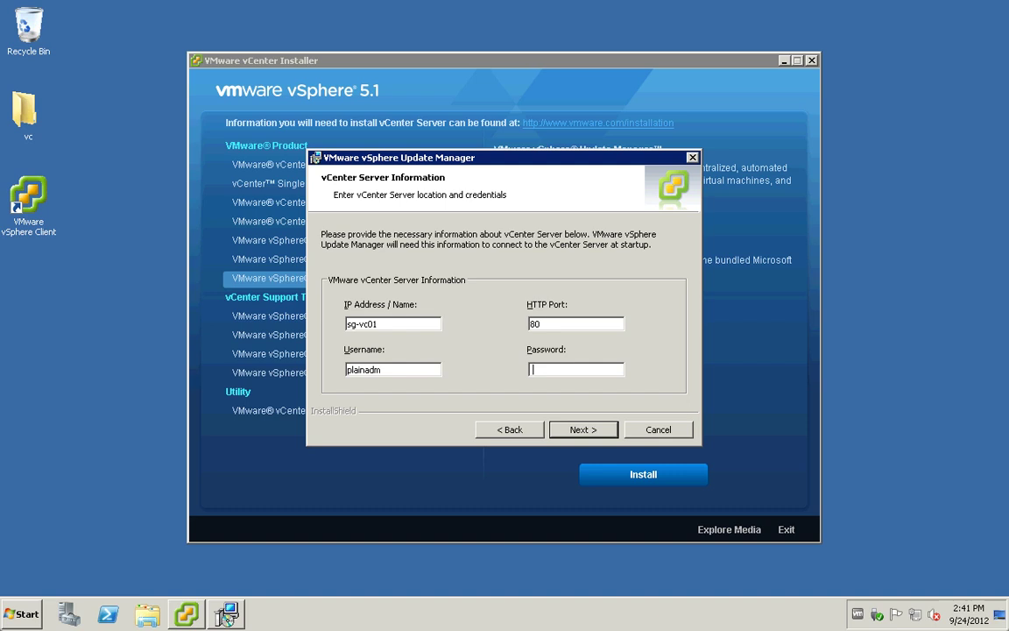
pyautogui.write('VMware1!')
pyautogui.press('Return')
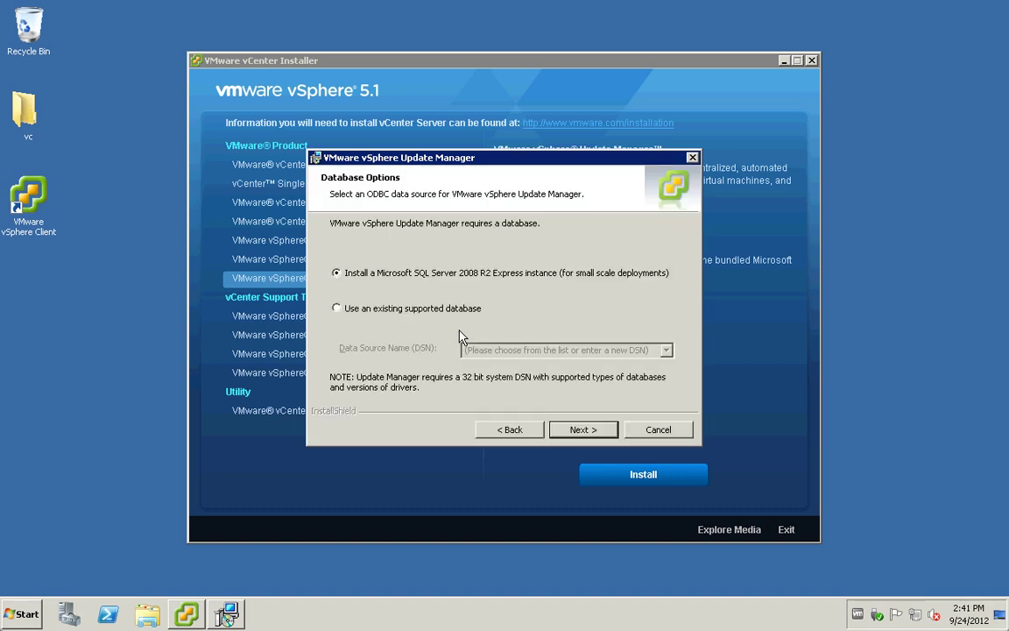
# Step: Use the existing vumdb data source and enter the database password
pyautogui.click(423, 309)
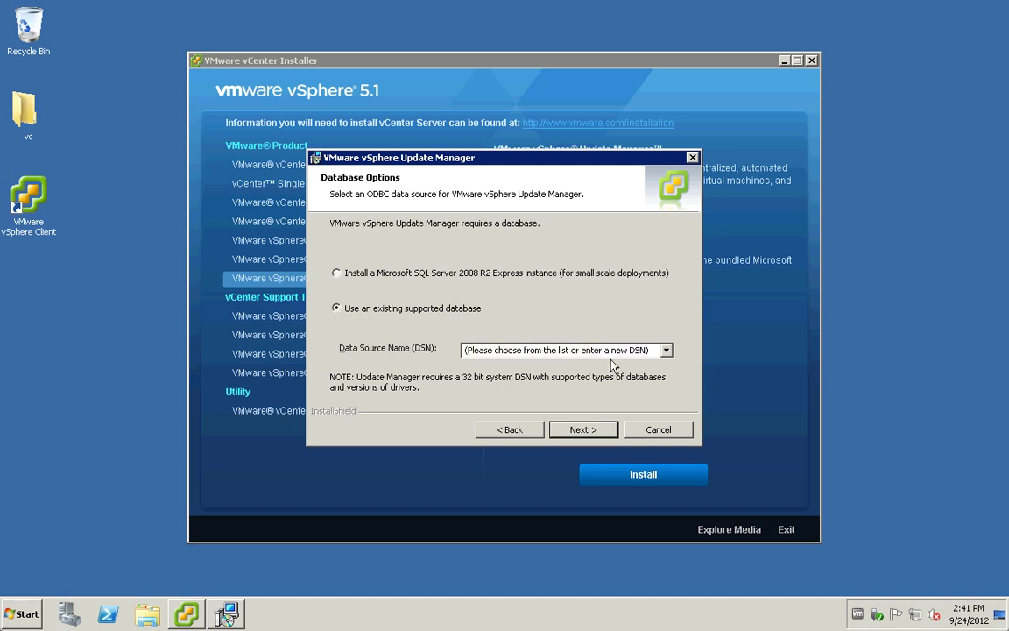
pyautogui.click(667, 350)
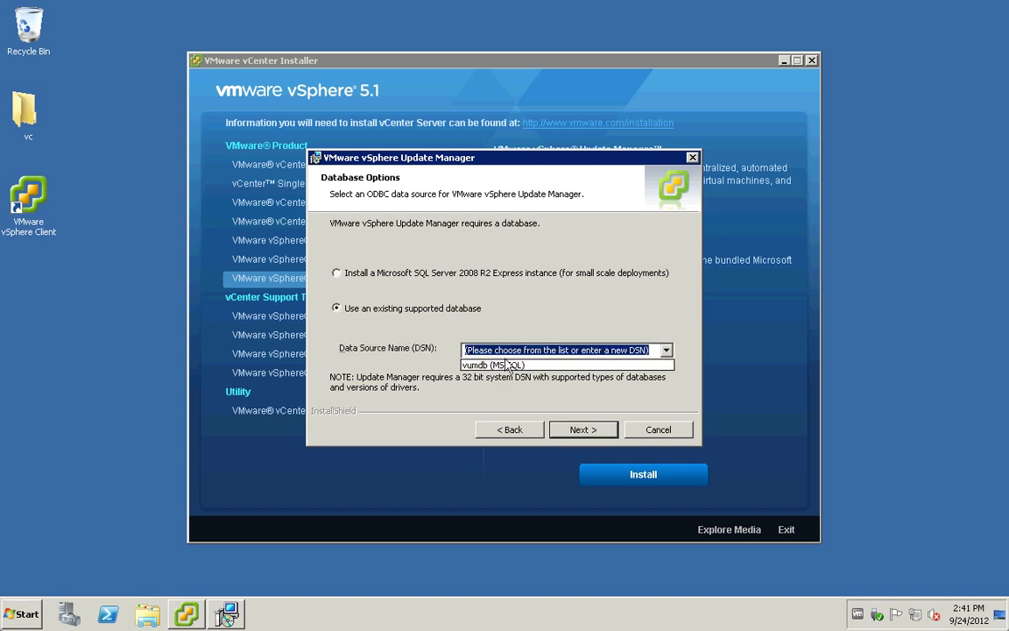
pyautogui.click(470, 365)
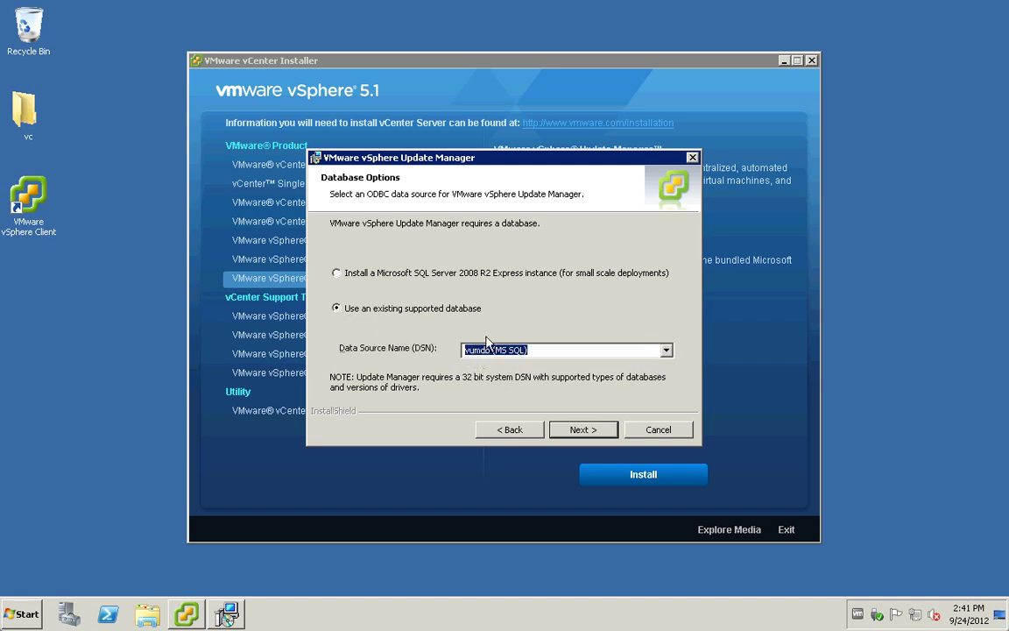
pyautogui.click(568, 431)
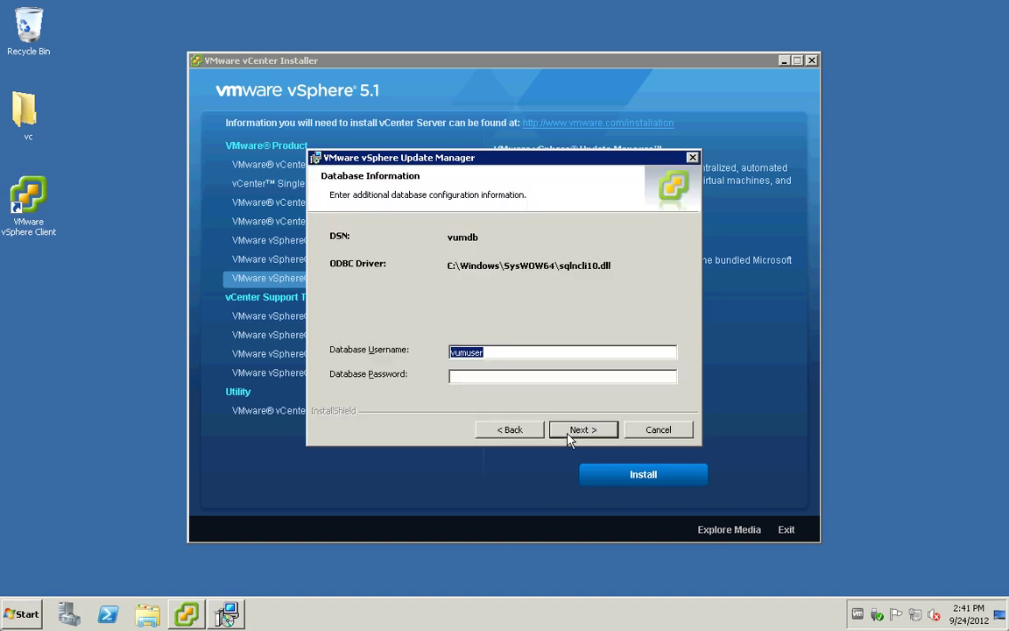
pyautogui.click(489, 375)
pyautogui.write('********')
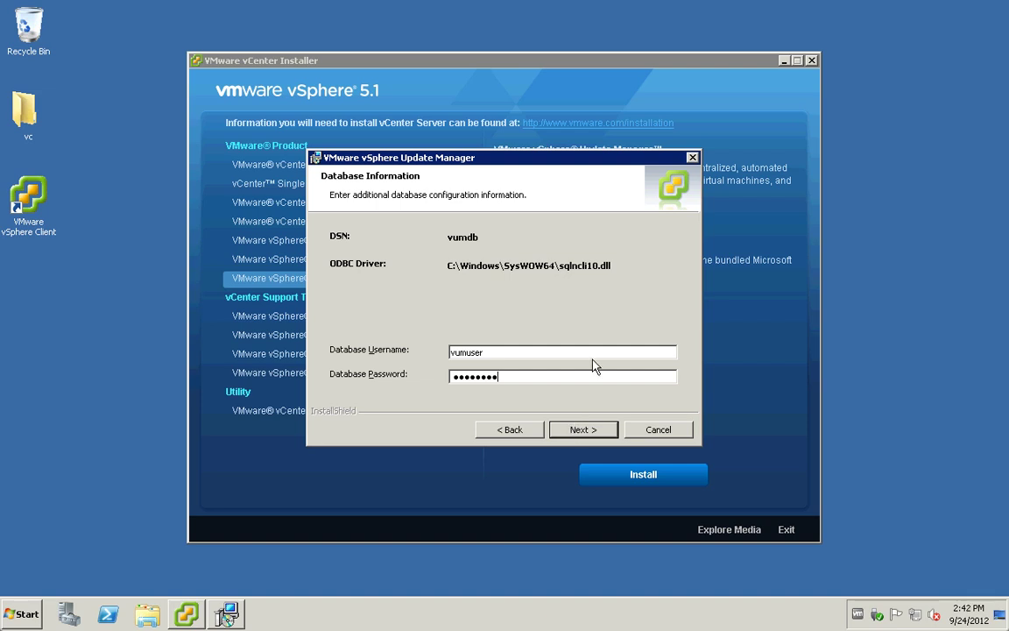
pyautogui.click(598, 432)
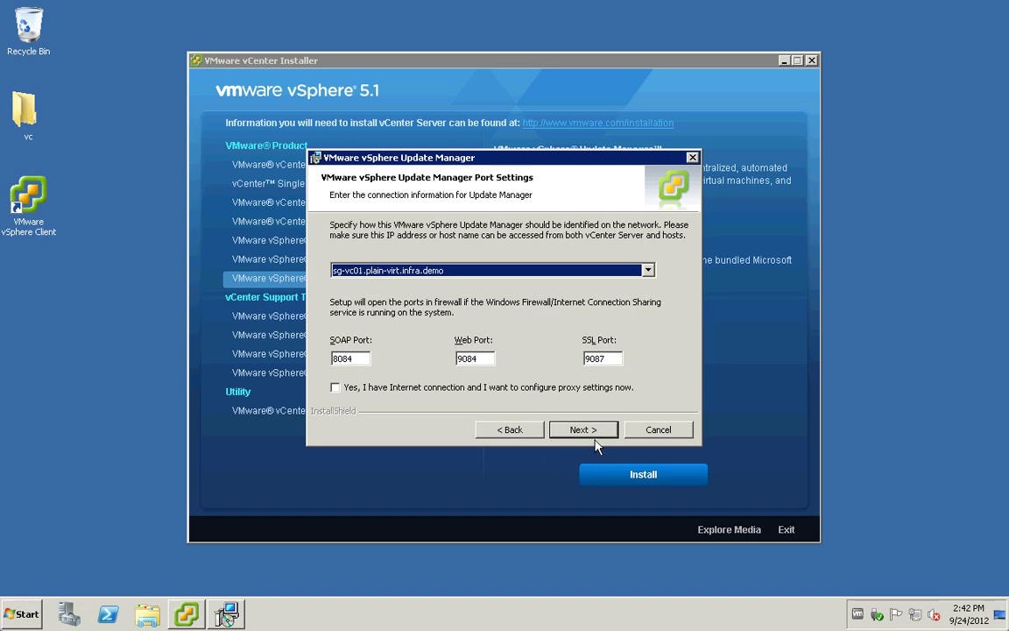
# Step: Keep the default ports and folders, dismissing the low free-space warning
pyautogui.click(595, 435)
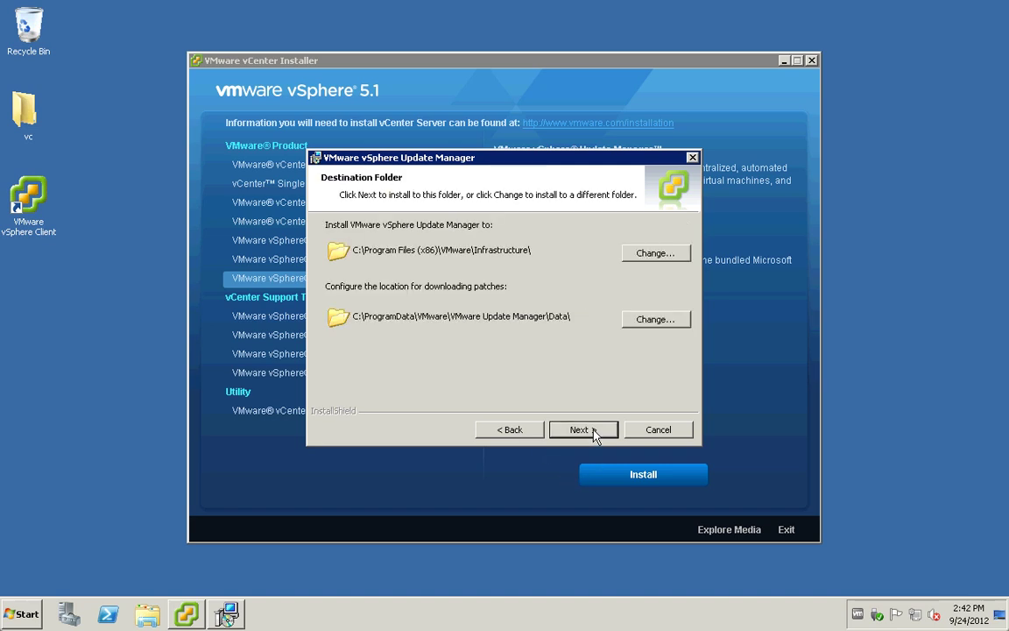
pyautogui.click(593, 432)
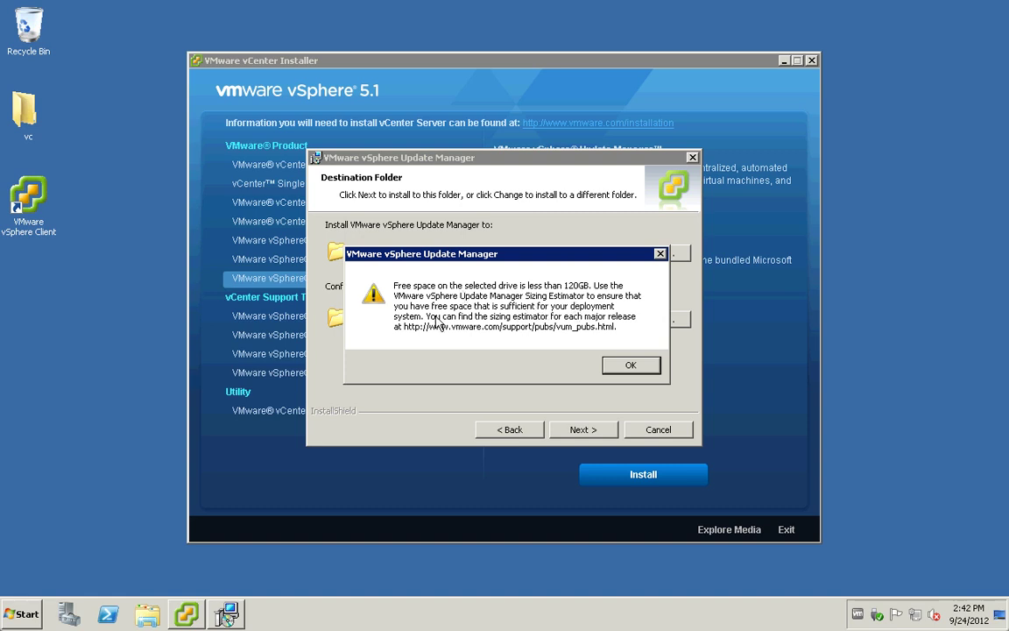
pyautogui.click(623, 368)
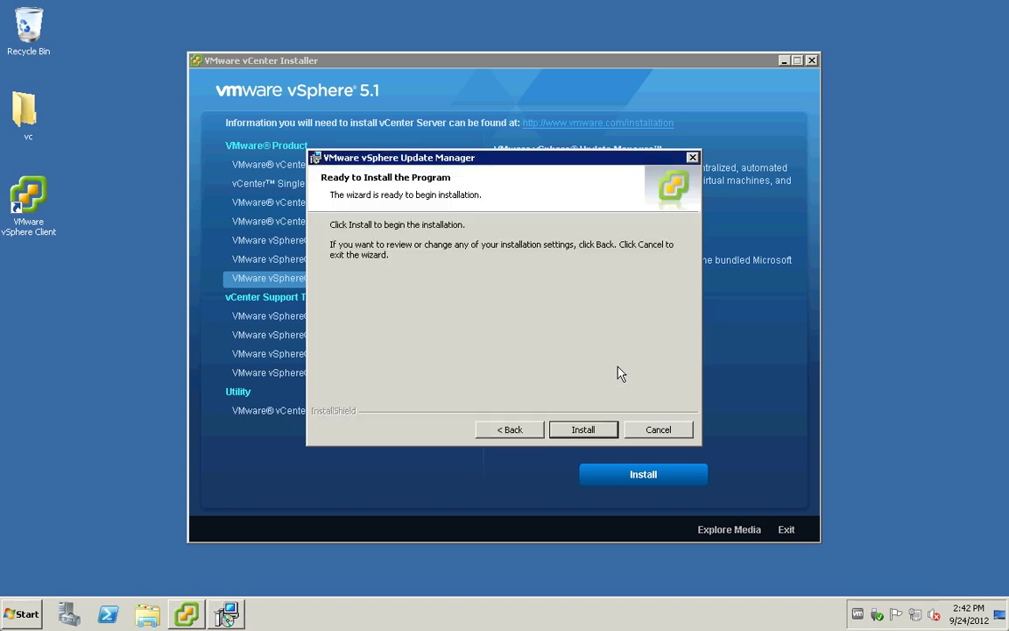
# Step: Run the Update Manager installation and close the vCenter Installer launcher
pyautogui.click(601, 428)
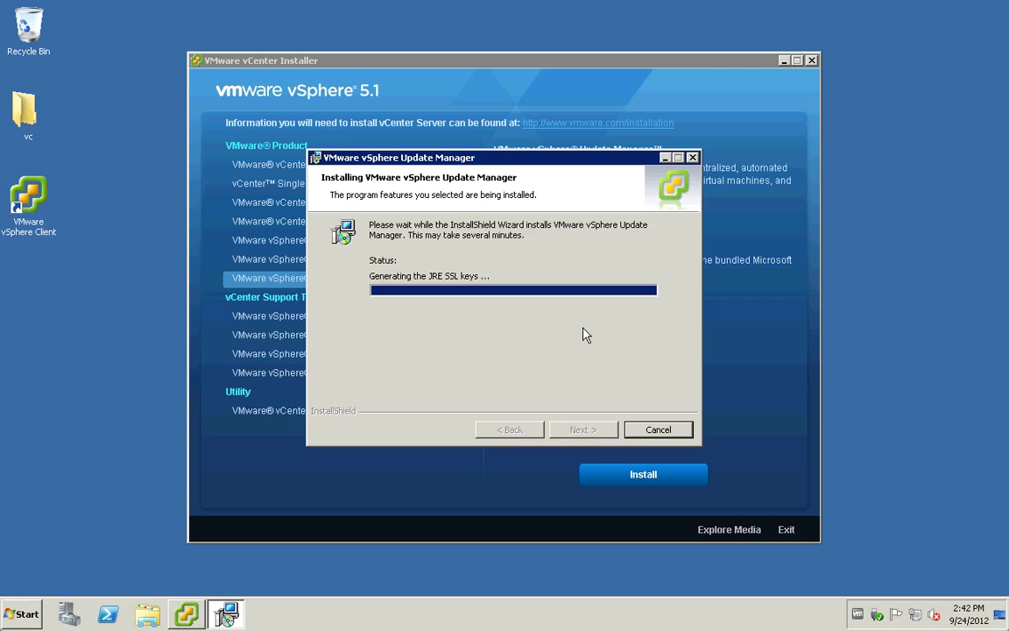
pyautogui.click(812, 61)
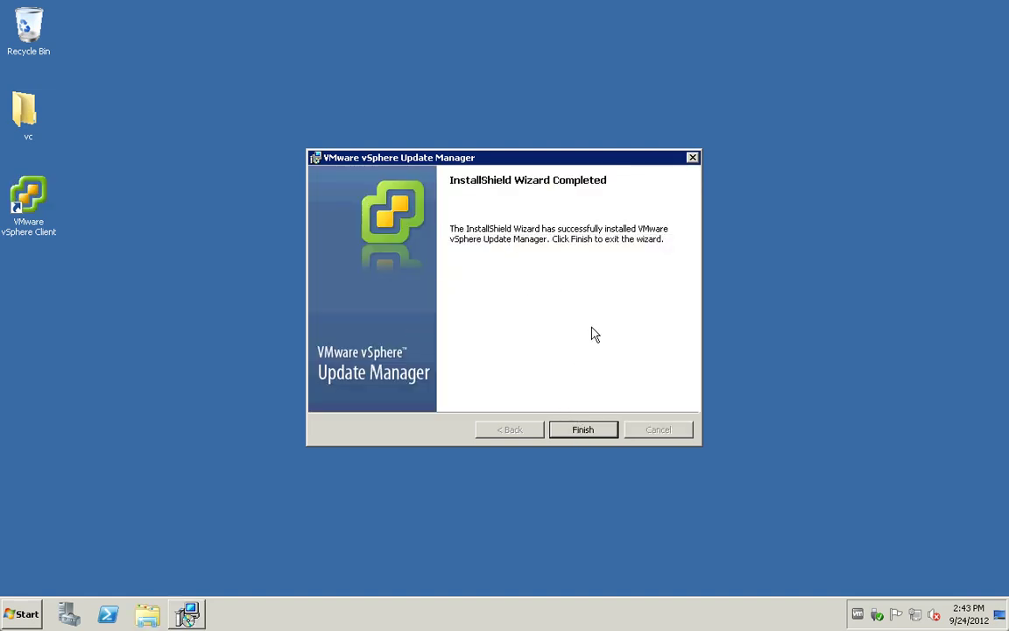
# Step: Close the finished installer and log in to vCenter SG-VC01 with Windows session credentials, ignoring the certificate warning
pyautogui.click(576, 428)
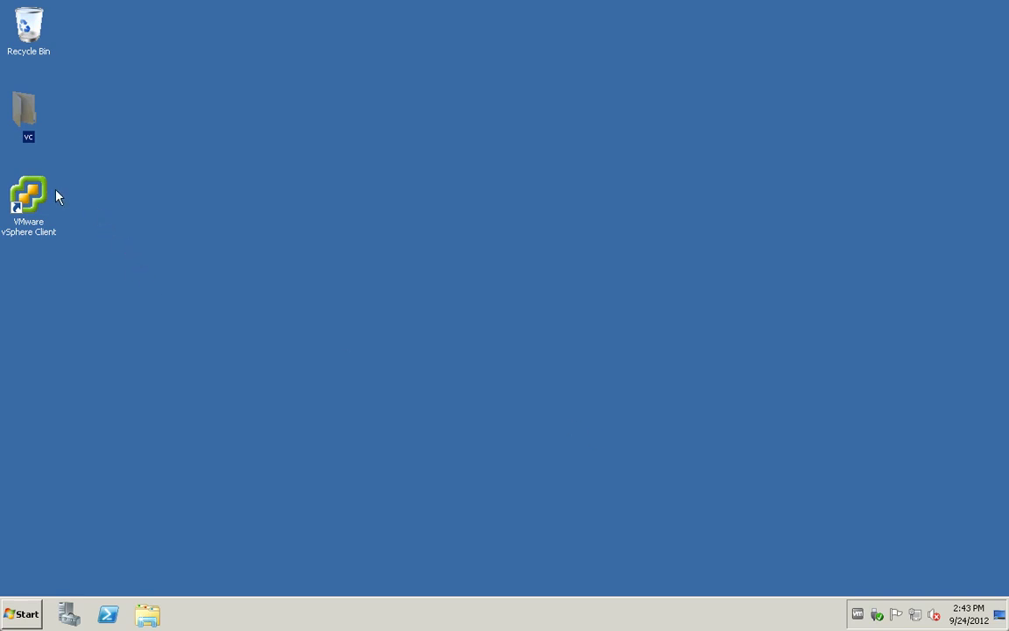
pyautogui.doubleClick(32, 193)
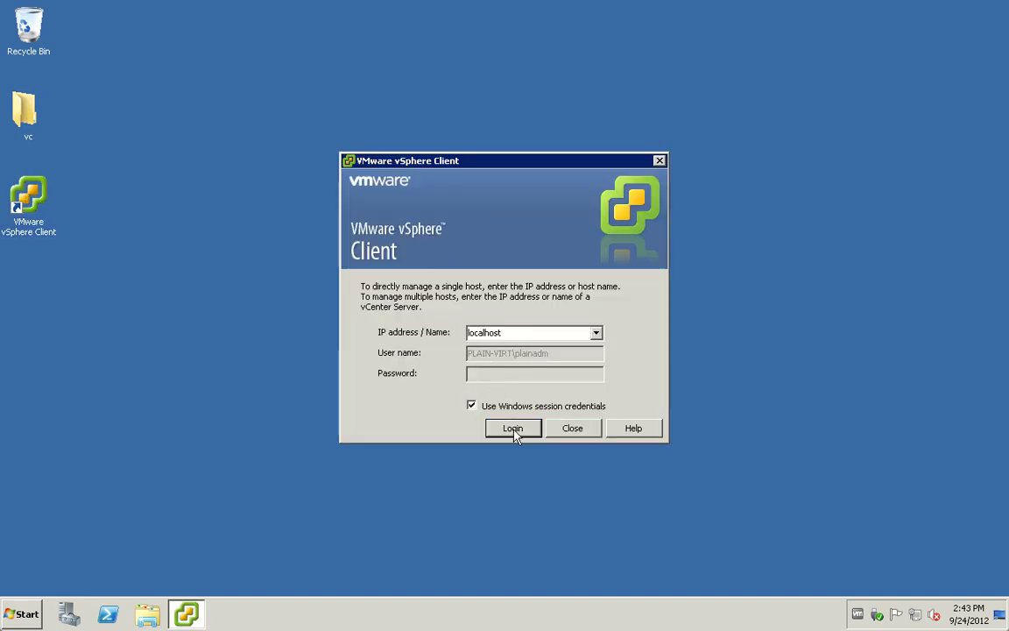
pyautogui.click(513, 427)
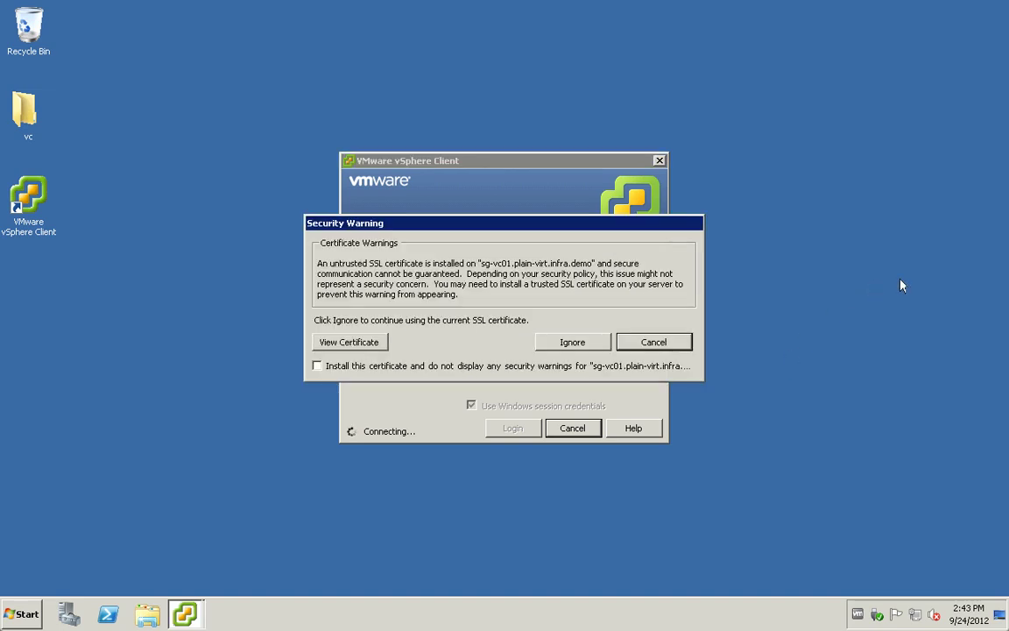
pyautogui.click(573, 341)
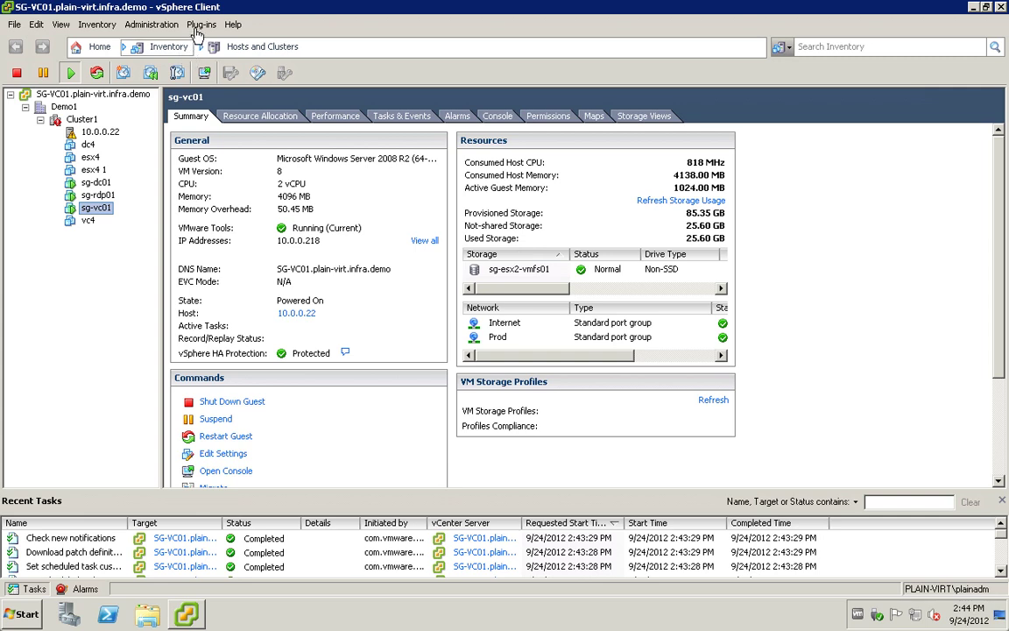
# Step: Download the Update Manager plug-in from the Plug-in Manager and run its installer, confirming the language
pyautogui.click(199, 26)
pyautogui.click(223, 41)
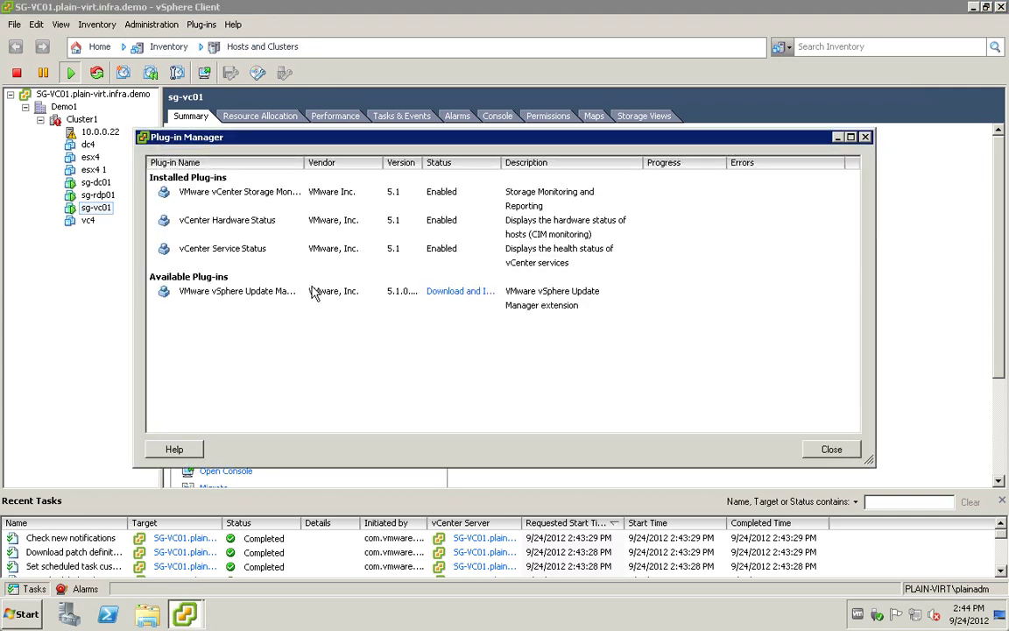
pyautogui.click(361, 296)
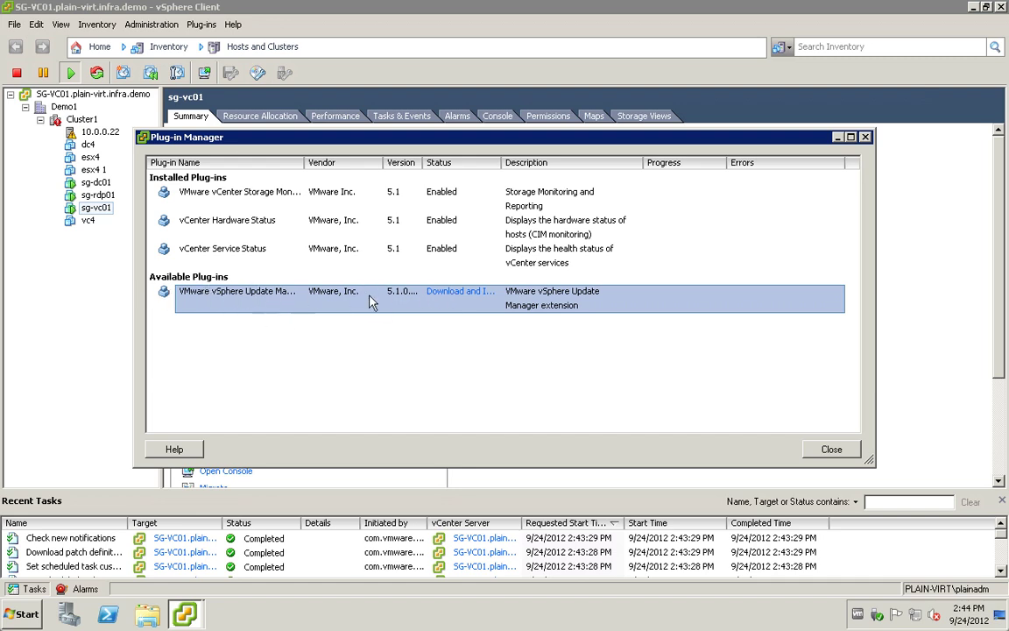
pyautogui.click(431, 292)
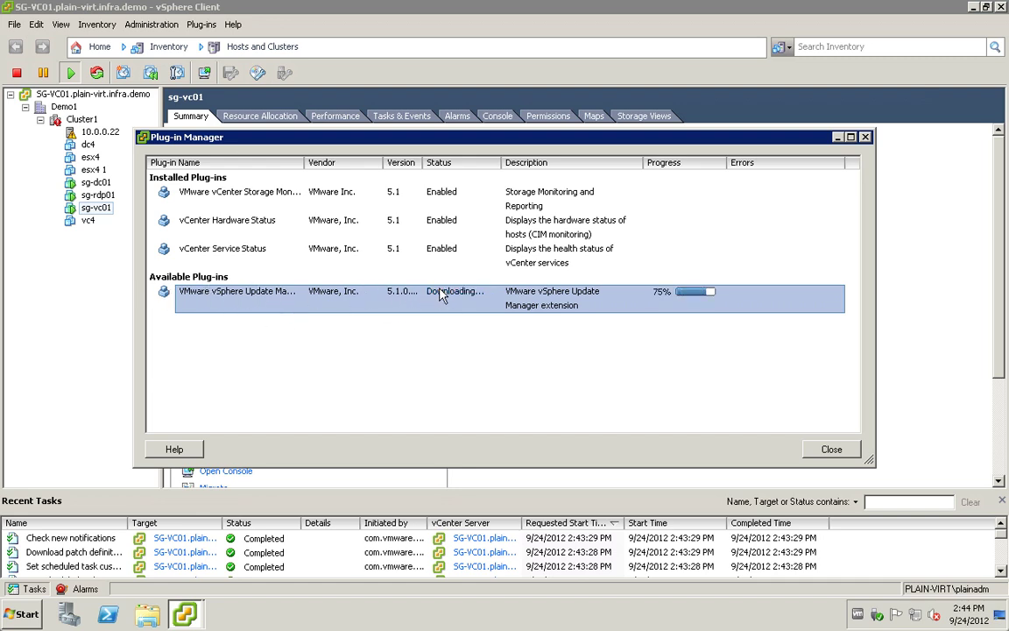
pyautogui.click(550, 326)
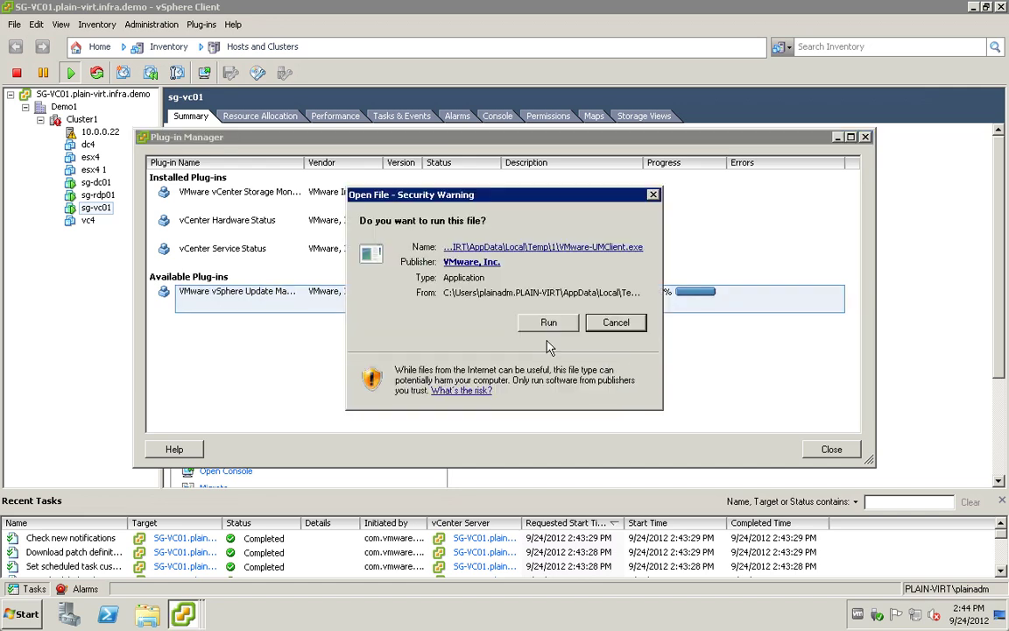
pyautogui.click(549, 339)
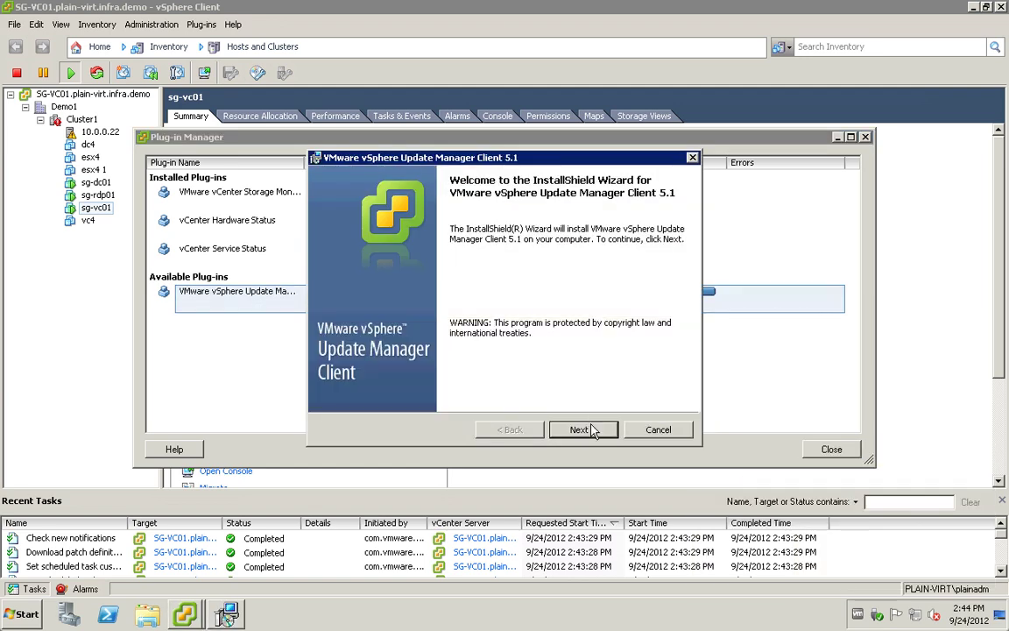
# Step: Install the Update Manager Client 5.1 plug-in with the license accepted, then ignore the server certificate warning
pyautogui.click(591, 429)
pyautogui.click(583, 429)
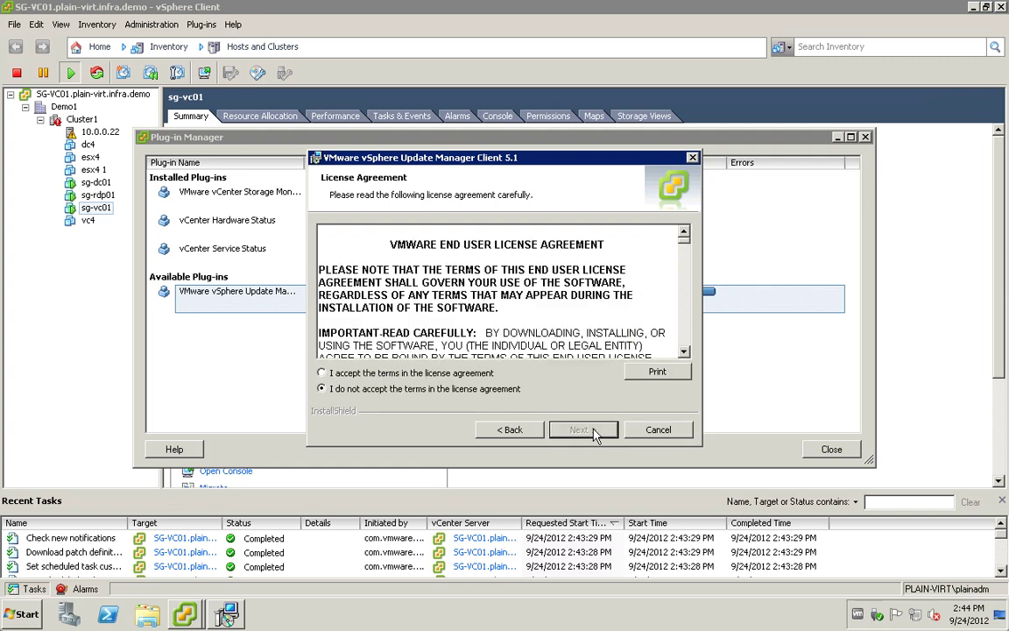
pyautogui.click(386, 373)
pyautogui.click(584, 431)
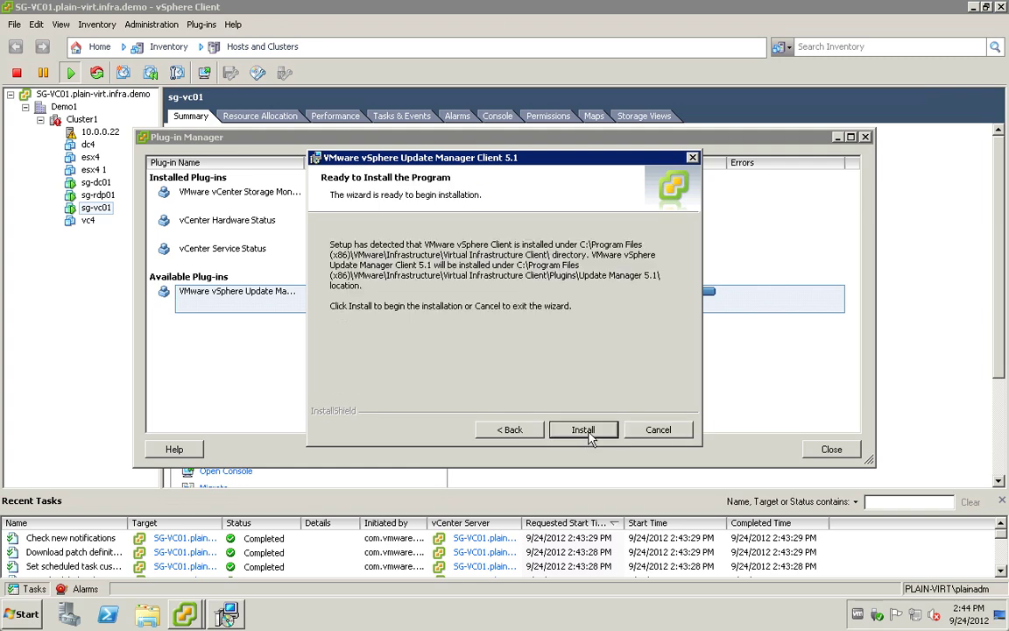
pyautogui.click(588, 431)
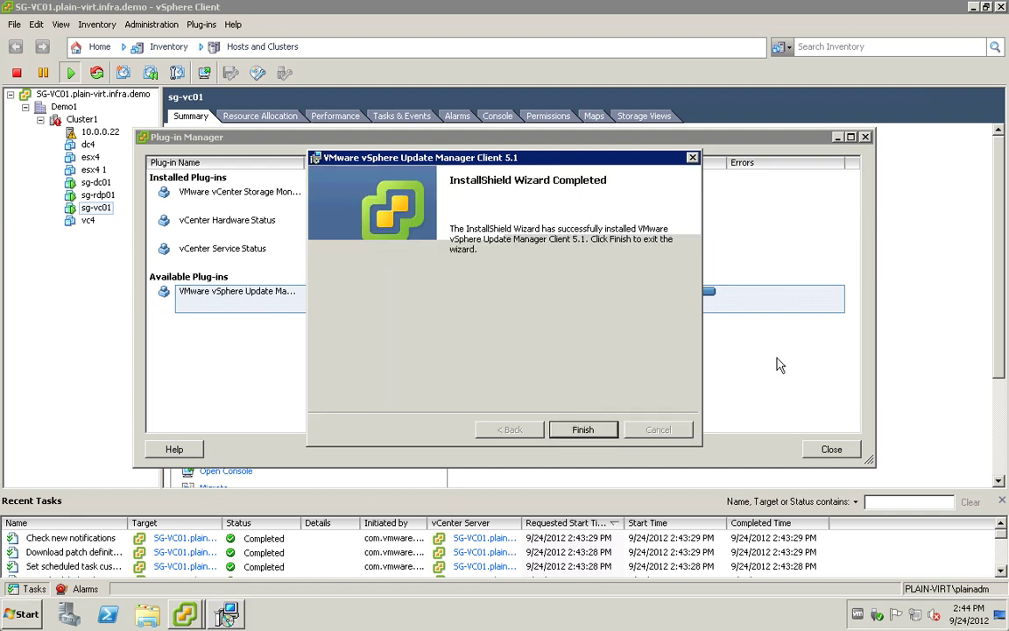
pyautogui.click(583, 430)
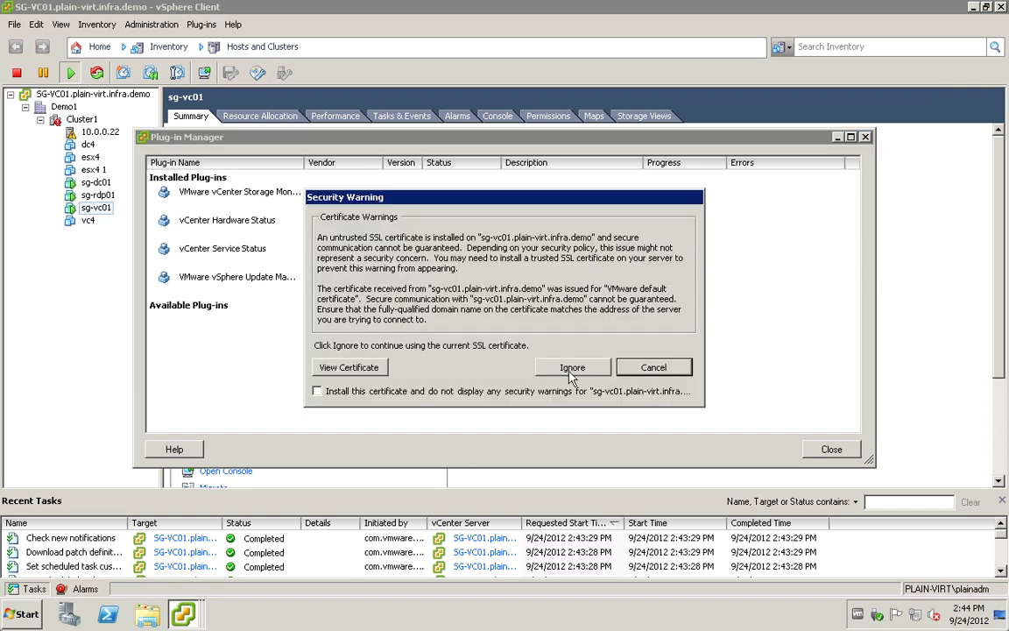
pyautogui.click(552, 367)
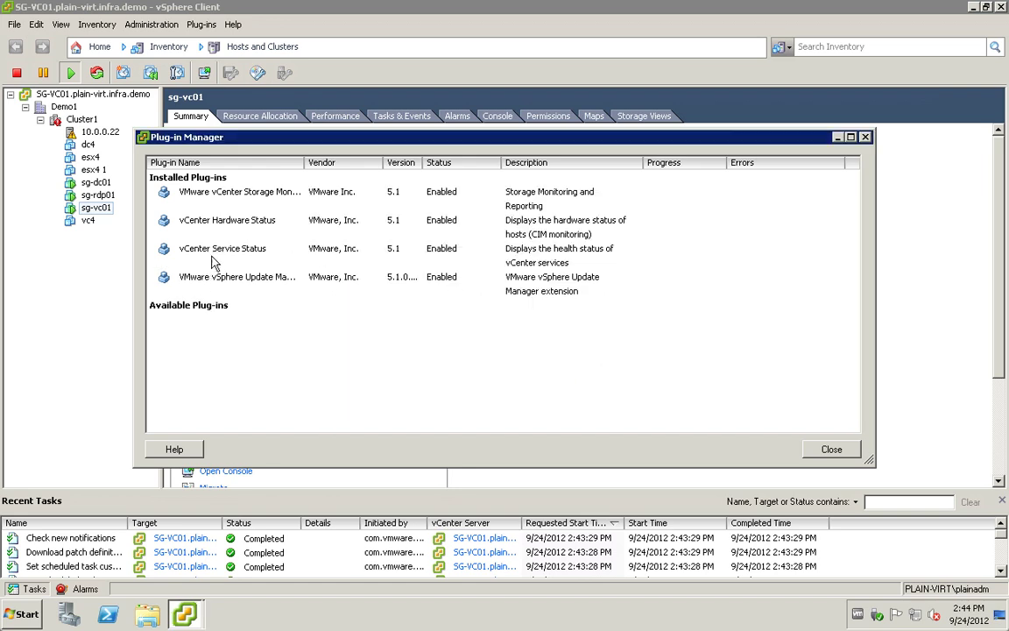
# Step: Close Plug-in Manager and open Update Manager Administration for SG-VC01 from the Home page's Solutions and Applications
pyautogui.click(831, 449)
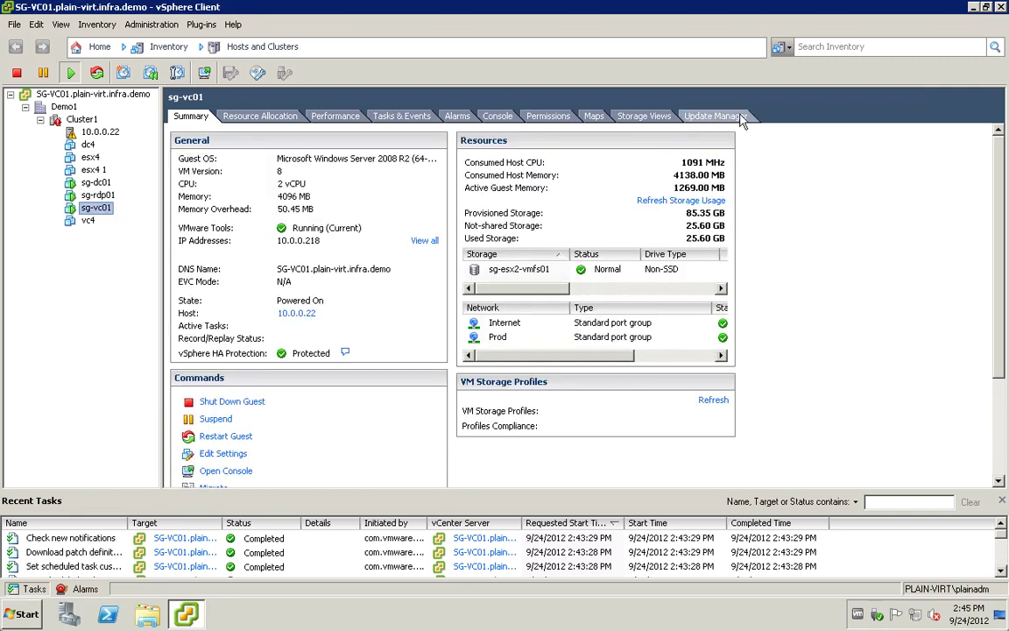
pyautogui.click(706, 117)
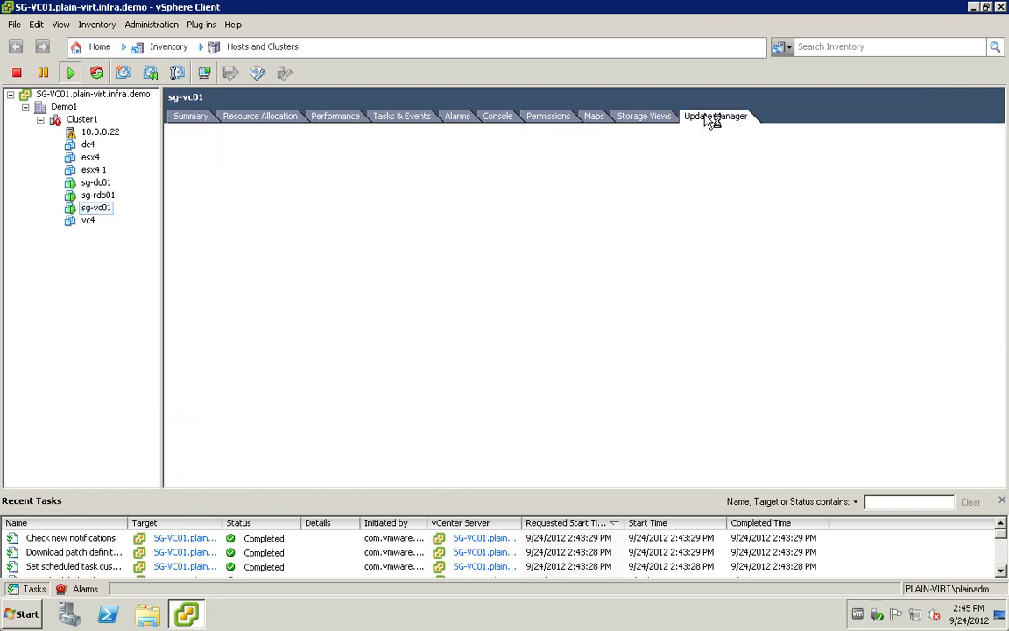
pyautogui.click(99, 48)
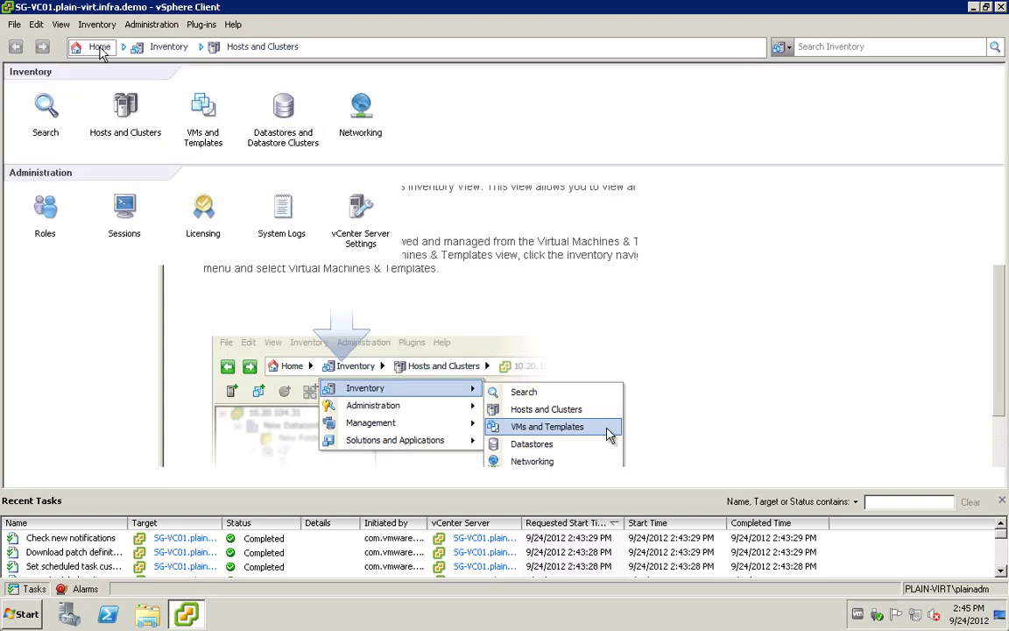
pyautogui.click(48, 413)
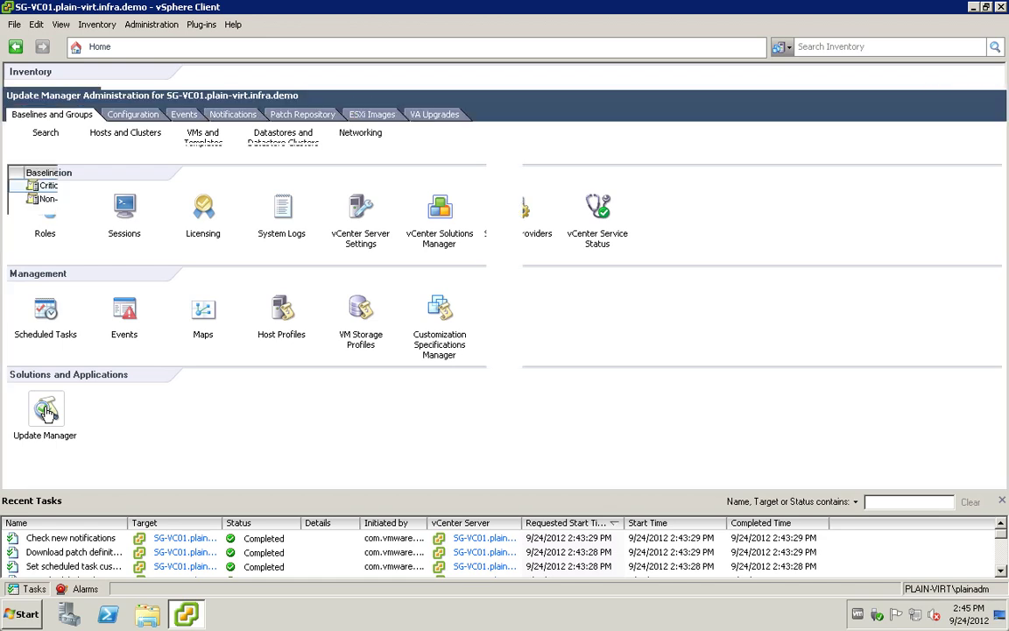